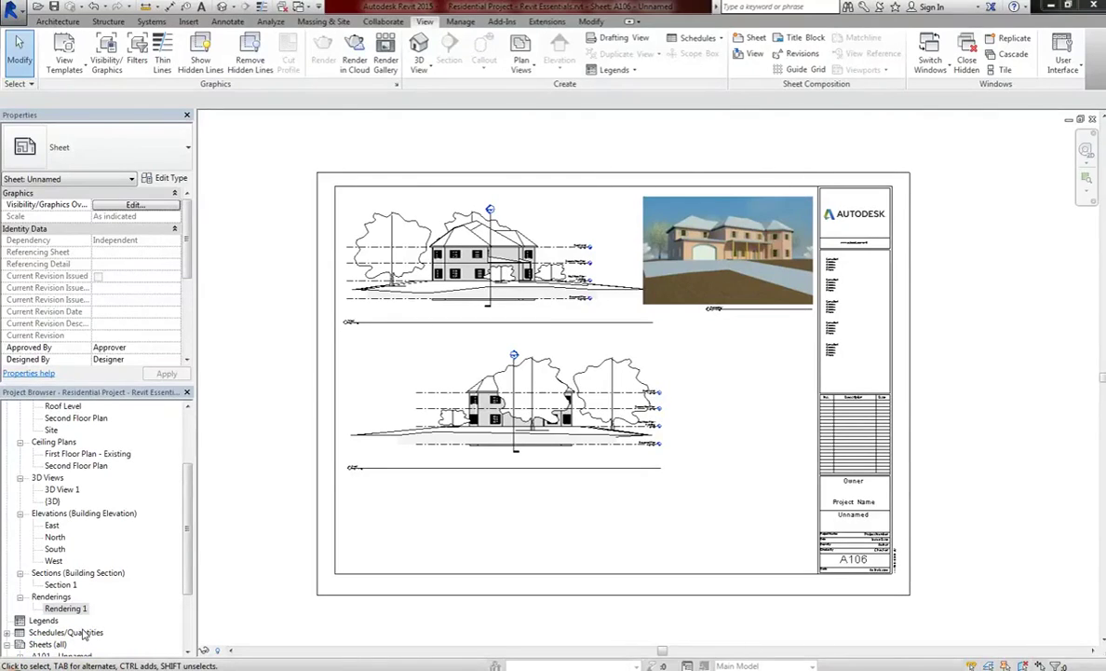
Open sheet A103 - Unnamed from the Sheets (all) list in the Project Browser
{"action": "left_click", "coordinate": [187, 619]}
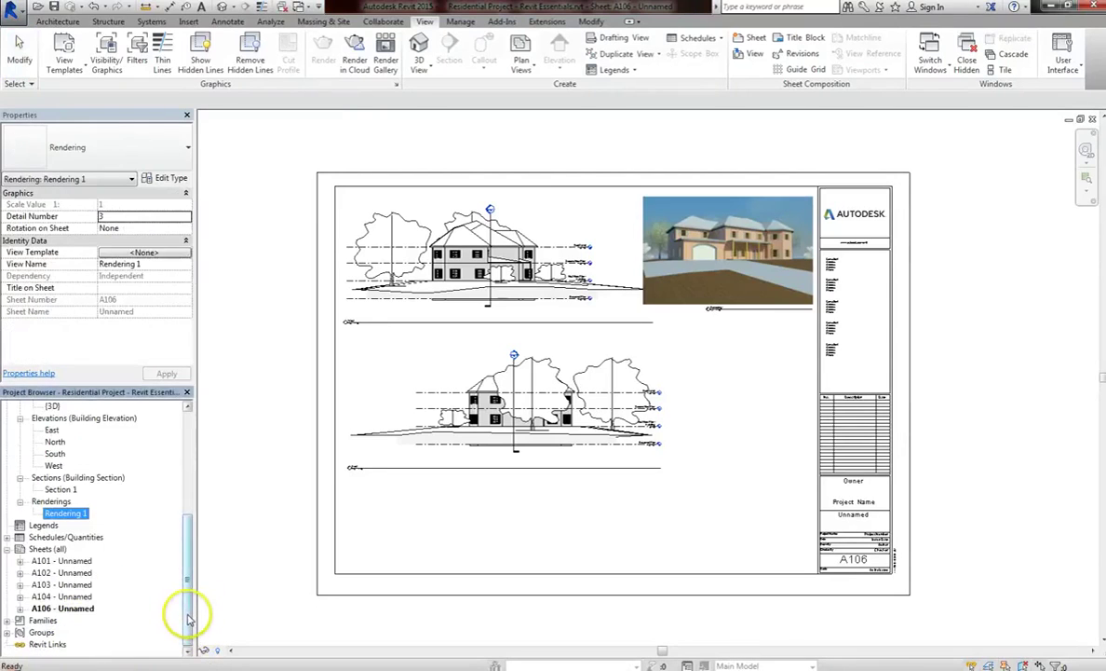
{"action": "double_click", "coordinate": [28, 585]}
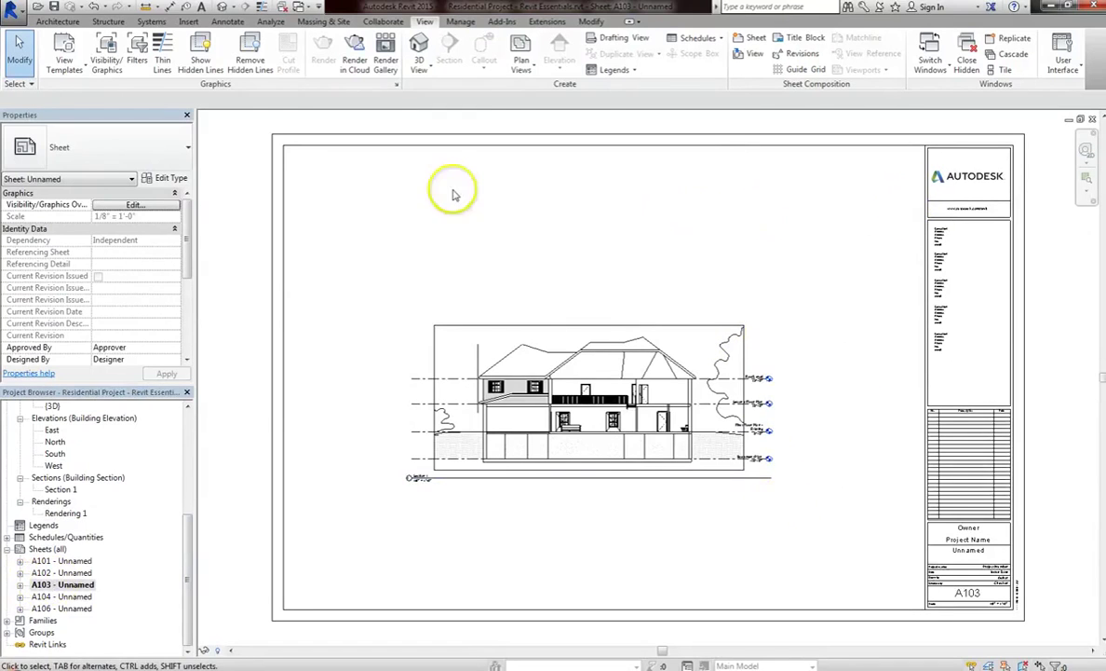
Drag the section viewport toward the upper left and assign existing Guide Grid 1 to the sheet
{"action": "left_click", "coordinate": [624, 368]}
{"action": "left_click_drag", "start_coordinate": [624, 367], "coordinate": [508, 212]}
{"action": "left_click", "coordinate": [610, 478]}
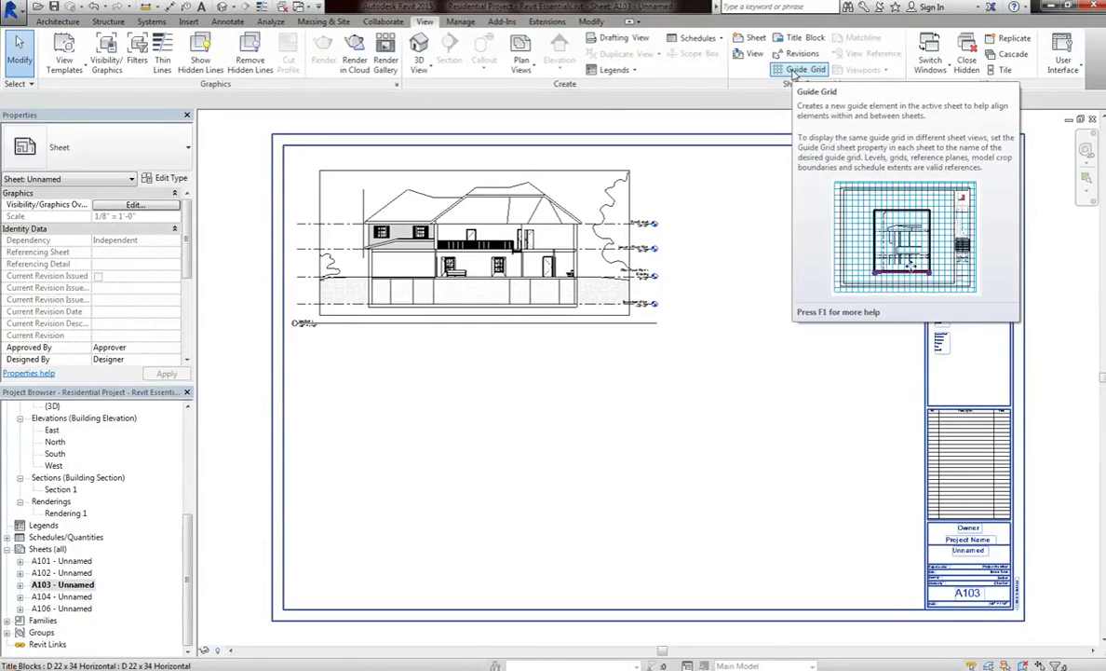
{"action": "left_click", "coordinate": [795, 71]}
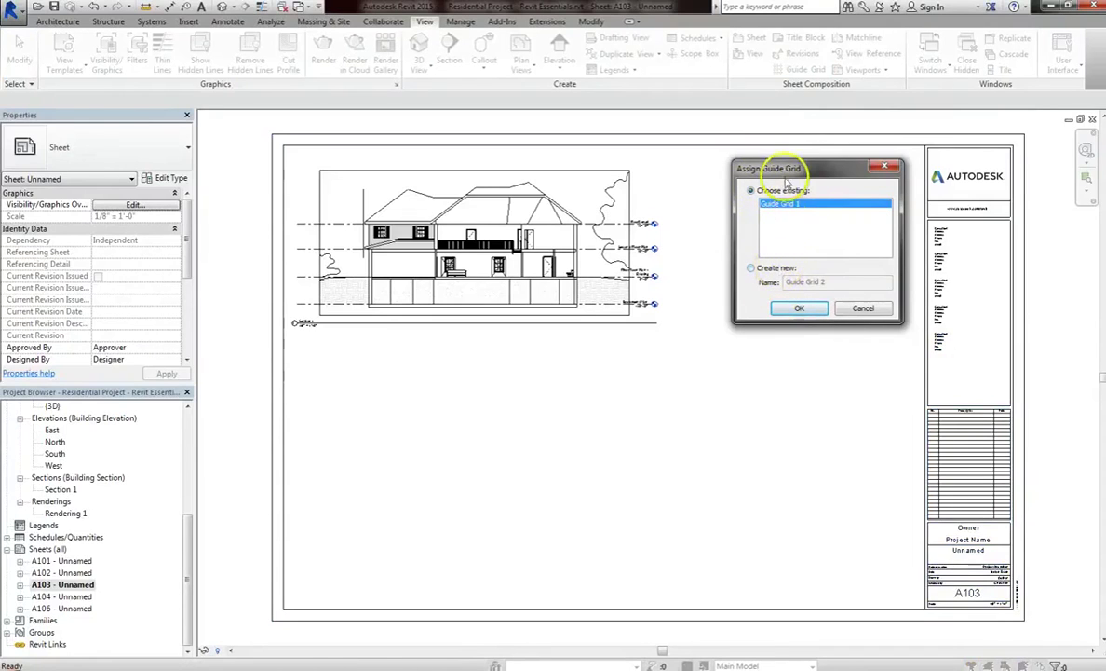
{"action": "left_click", "coordinate": [799, 309]}
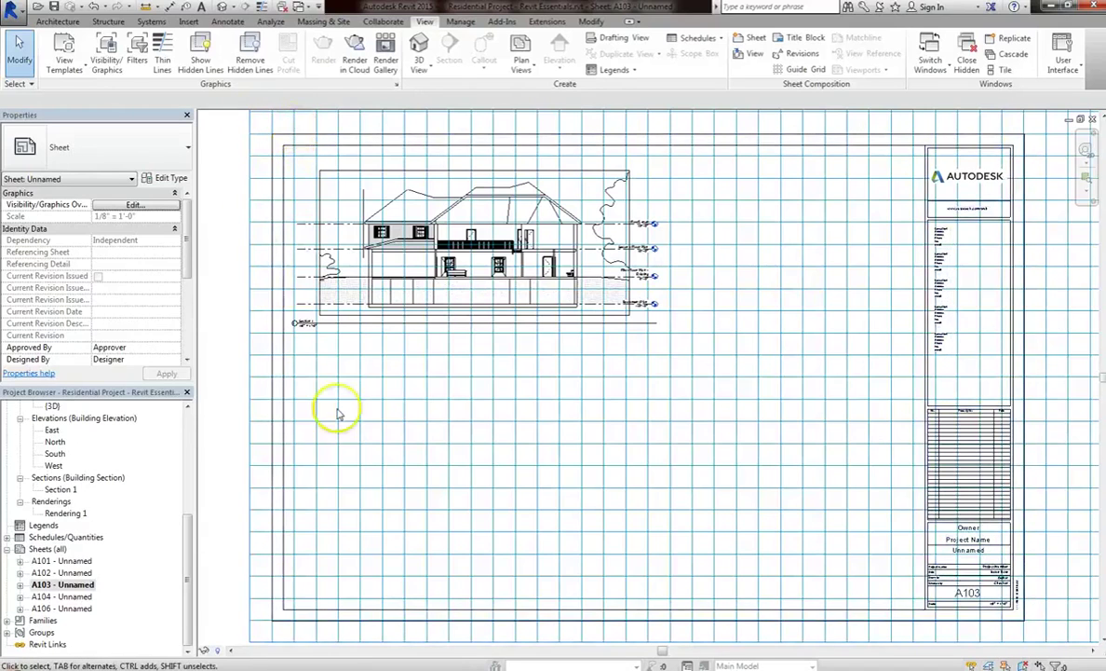
Pull the guide grid's top, right and bottom edges in to fit the sheet border left of the title block
{"action": "scroll", "coordinate": [336, 410], "scroll_direction": "down", "scroll_amount": 2}
{"action": "scroll", "coordinate": [269, 224], "scroll_direction": "up", "scroll_amount": 1}
{"action": "scroll", "coordinate": [377, 420], "scroll_direction": "down", "scroll_amount": 2}
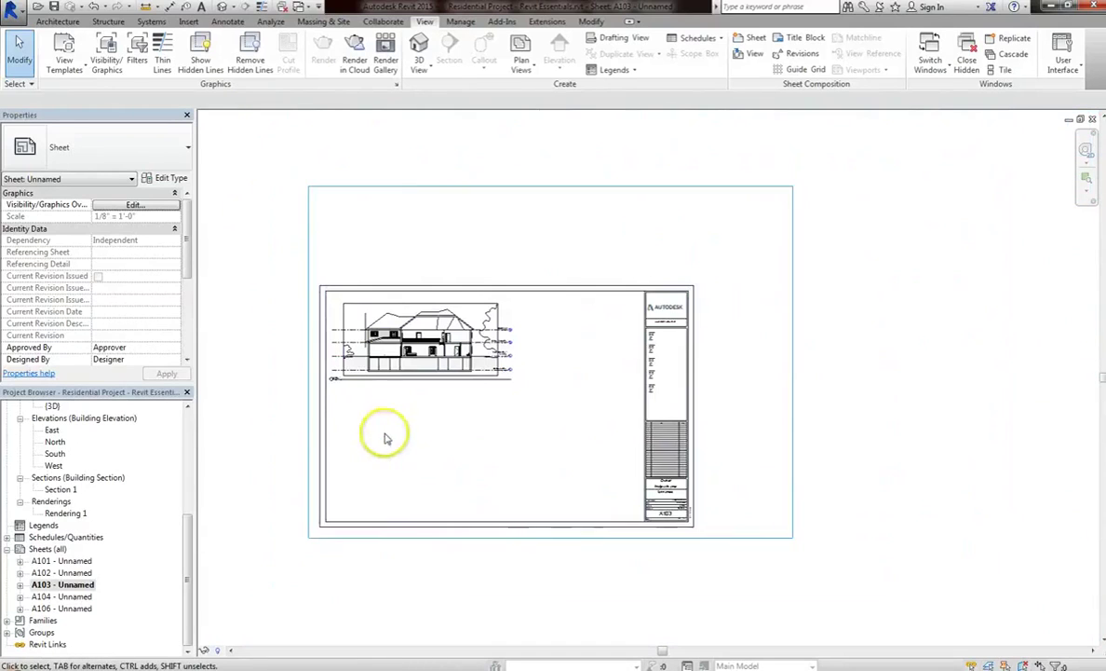
{"action": "scroll", "coordinate": [400, 194], "scroll_direction": "down", "scroll_amount": 1}
{"action": "left_click", "coordinate": [400, 190]}
{"action": "left_click_drag", "start_coordinate": [551, 188], "coordinate": [548, 273]}
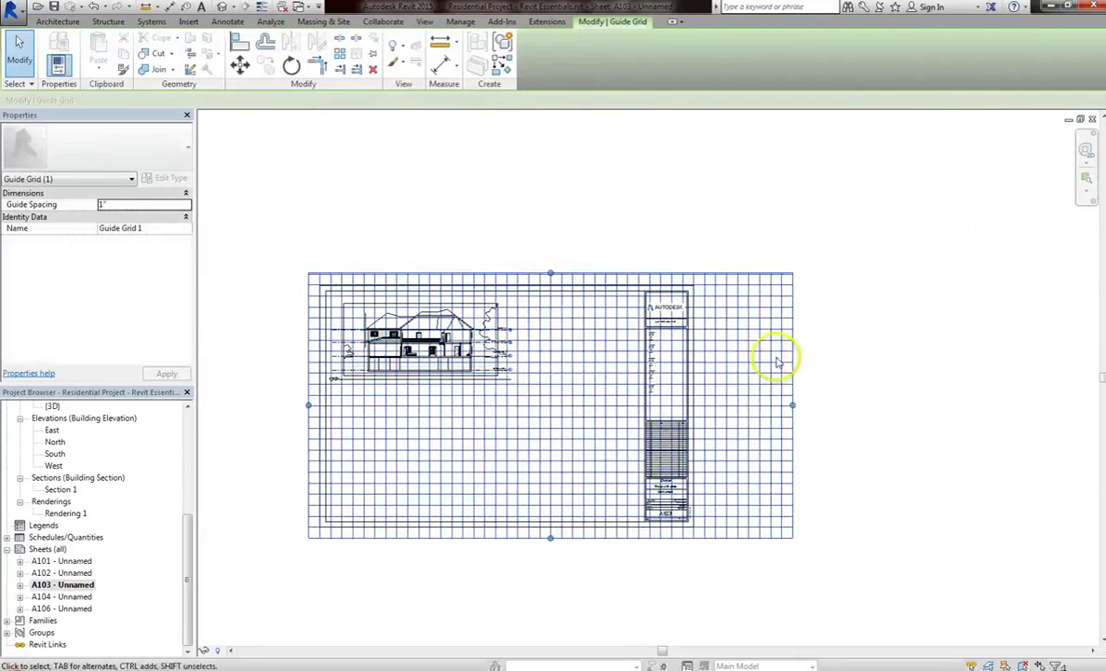
{"action": "left_click_drag", "start_coordinate": [792, 406], "coordinate": [642, 408]}
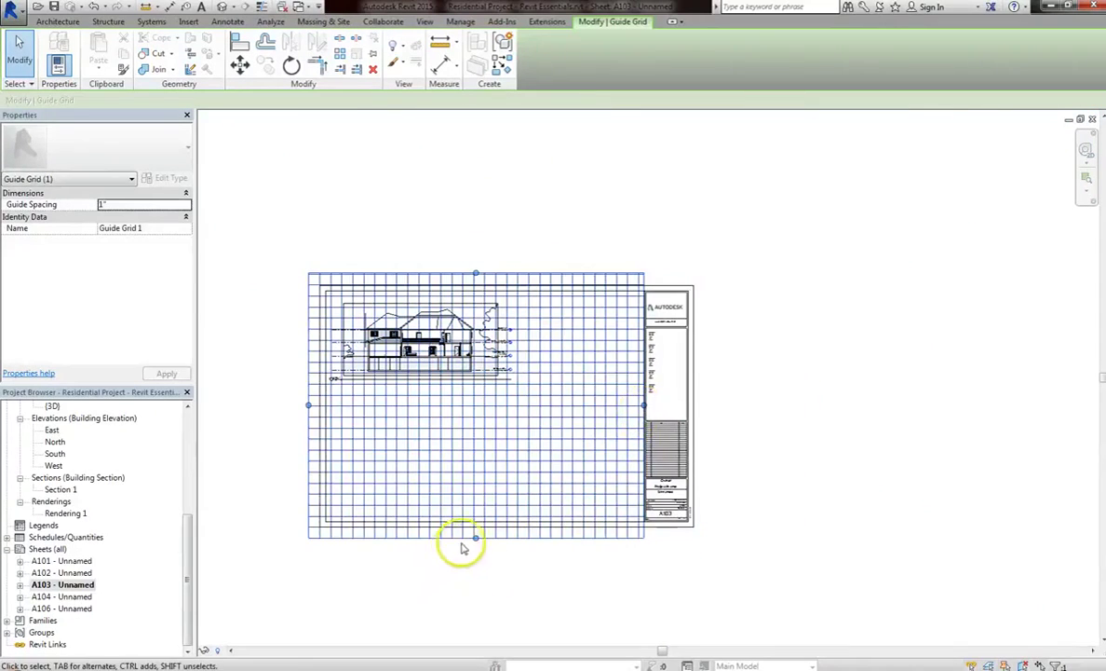
{"action": "left_click_drag", "start_coordinate": [476, 540], "coordinate": [473, 521]}
Set the guide grid's Guide Spacing to 1/2" in Properties
{"action": "scroll", "coordinate": [343, 518], "scroll_direction": "up", "scroll_amount": 3}
{"action": "scroll", "coordinate": [303, 503], "scroll_direction": "up", "scroll_amount": 2}
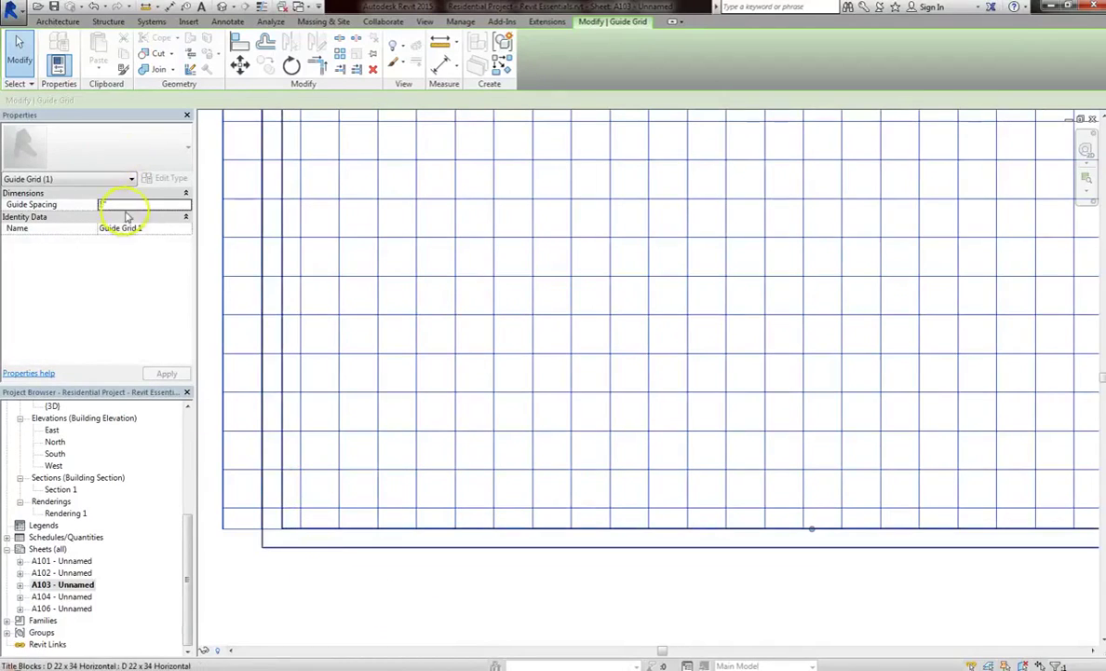
{"action": "double_click", "coordinate": [130, 206]}
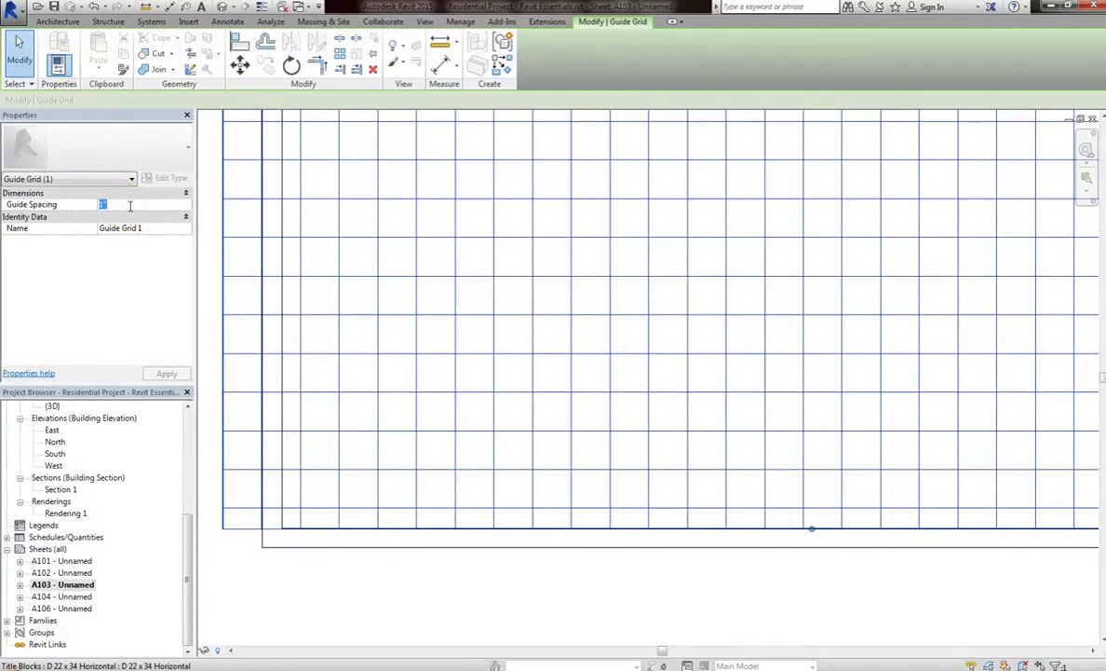
{"action": "type", "text": "1/2\""}
{"action": "key", "text": "Return"}
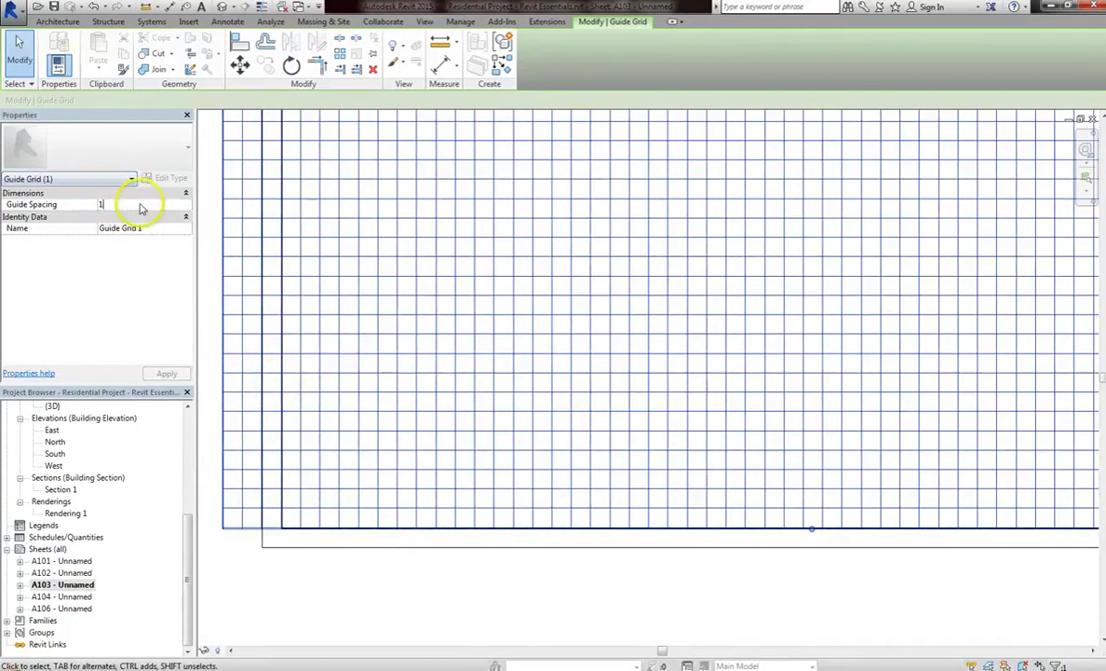
Move the section viewport so it snaps into alignment with the guide grid
{"action": "left_click", "coordinate": [371, 586]}
{"action": "scroll", "coordinate": [375, 575], "scroll_direction": "down", "scroll_amount": 3}
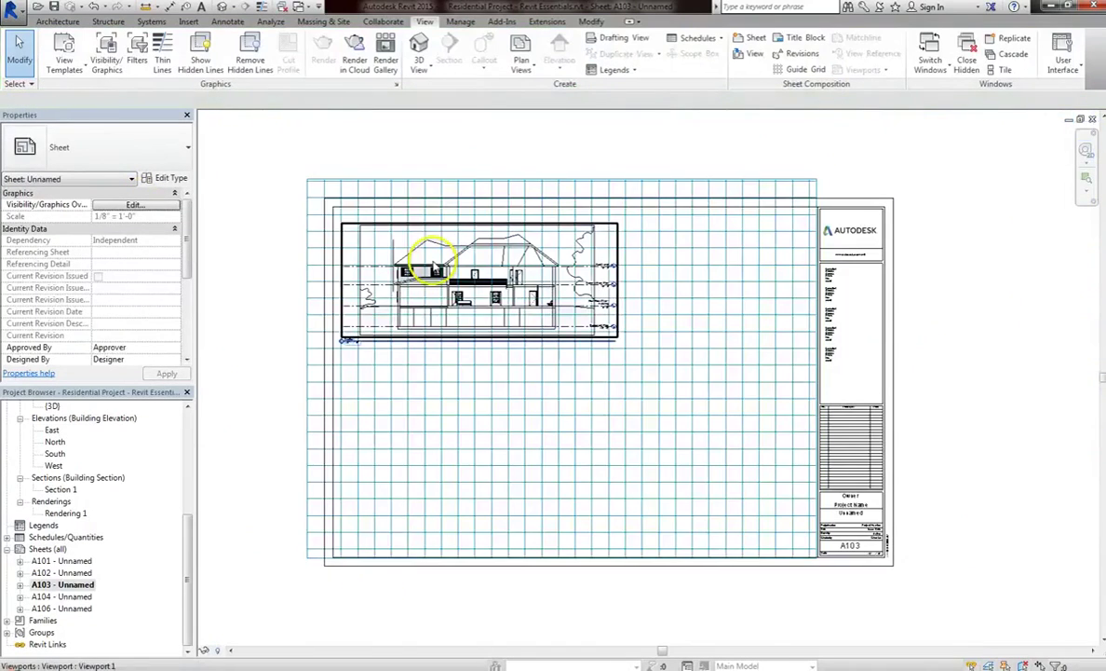
{"action": "scroll", "coordinate": [301, 180], "scroll_direction": "up", "scroll_amount": 3}
{"action": "scroll", "coordinate": [438, 320], "scroll_direction": "up", "scroll_amount": 3}
{"action": "left_click", "coordinate": [502, 314]}
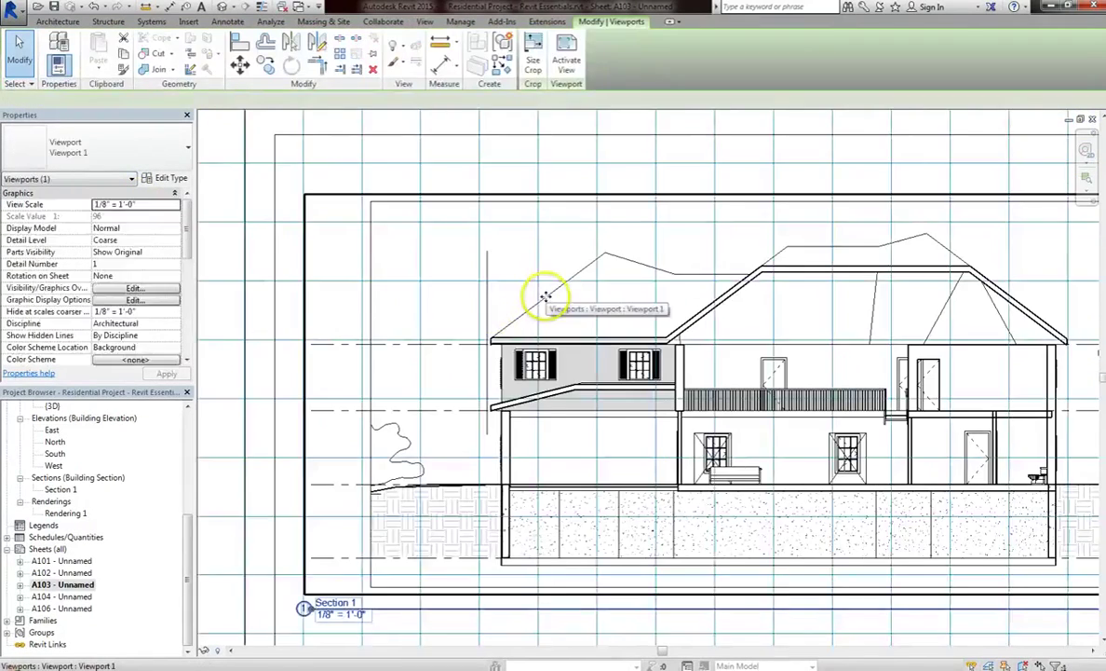
{"action": "left_click_drag", "start_coordinate": [531, 310], "coordinate": [515, 276]}
{"action": "scroll", "coordinate": [494, 238], "scroll_direction": "down", "scroll_amount": 3}
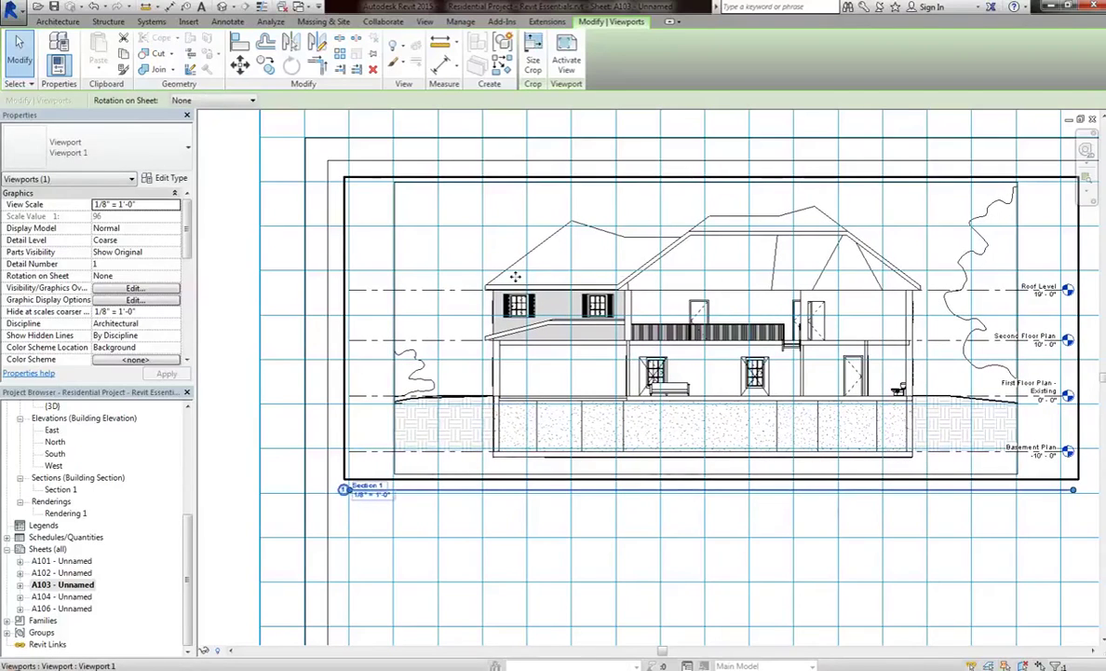
{"action": "left_click", "coordinate": [456, 488]}
{"action": "left_click", "coordinate": [440, 567]}
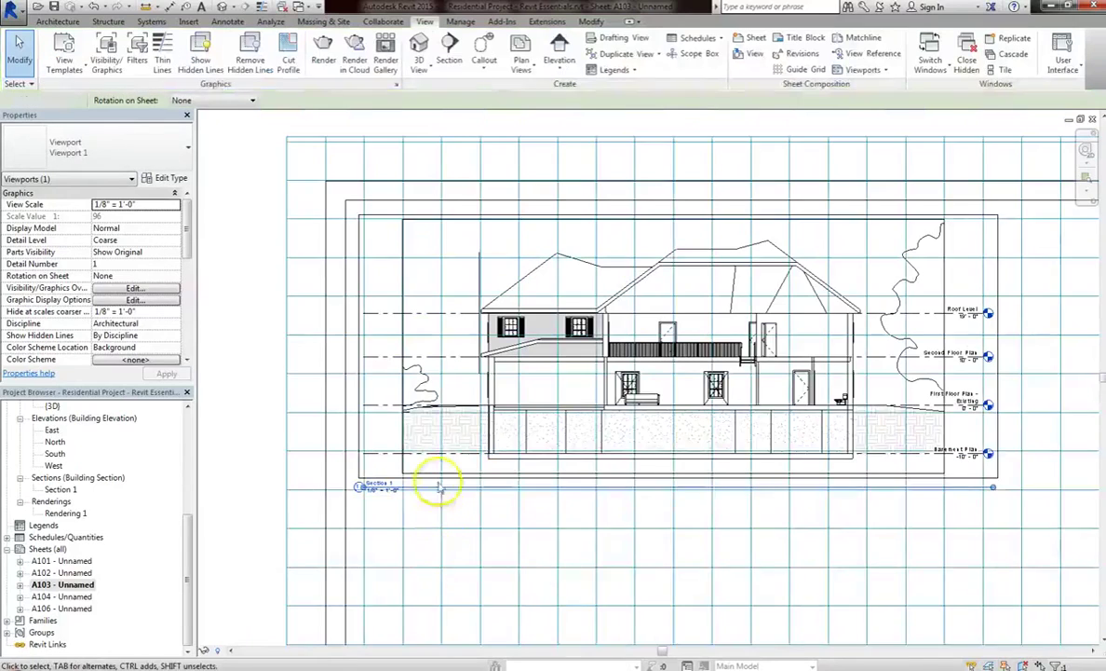
Hide the guide grid category in the sheet view via Hide in View > Category
{"action": "scroll", "coordinate": [321, 177], "scroll_direction": "down", "scroll_amount": 3}
{"action": "left_click", "coordinate": [362, 277]}
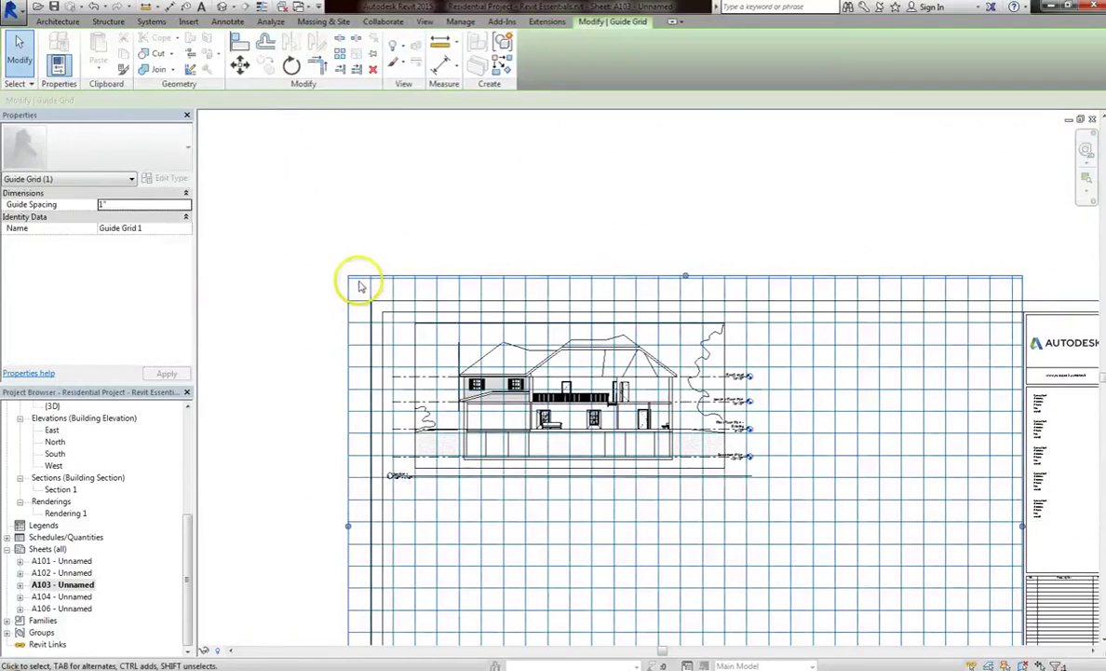
{"action": "right_click", "coordinate": [363, 280]}
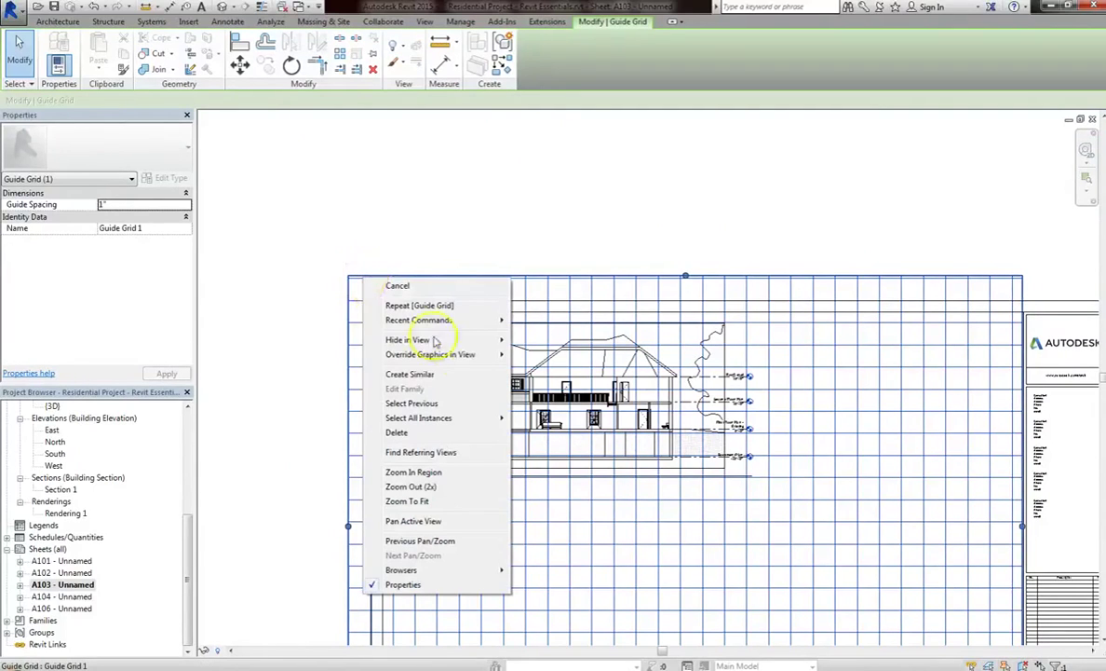
{"action": "mouse_move", "coordinate": [496, 339]}
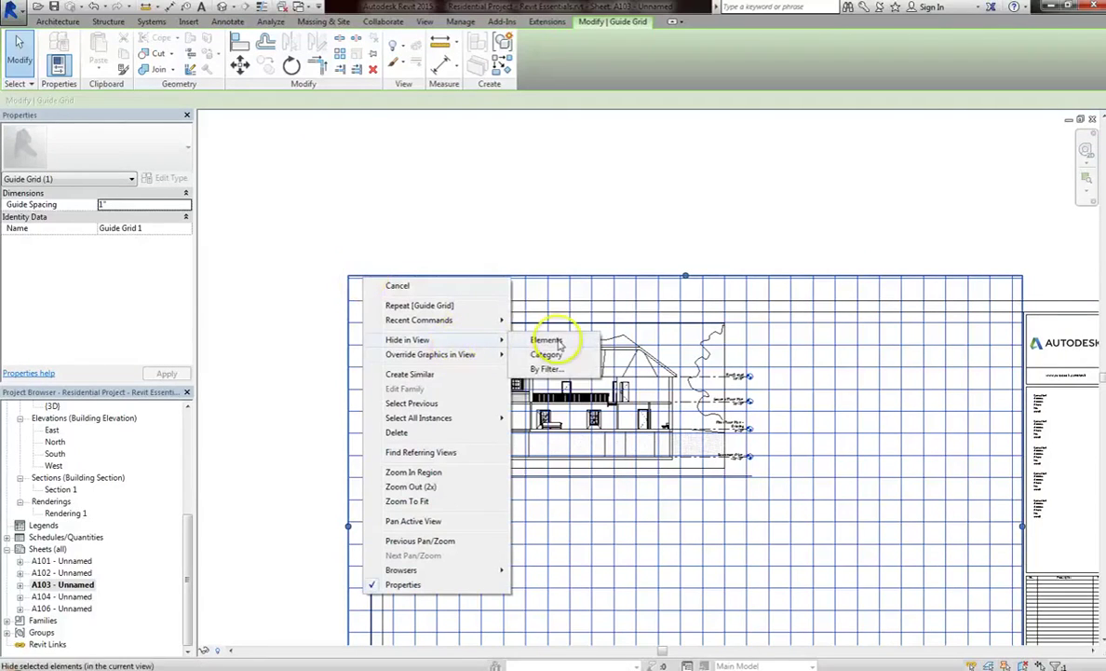
{"action": "left_click", "coordinate": [549, 353]}
{"action": "middle_click_drag", "start_coordinate": [561, 475], "coordinate": [446, 167]}
{"action": "key", "text": "z"}
{"action": "key", "text": "f"}
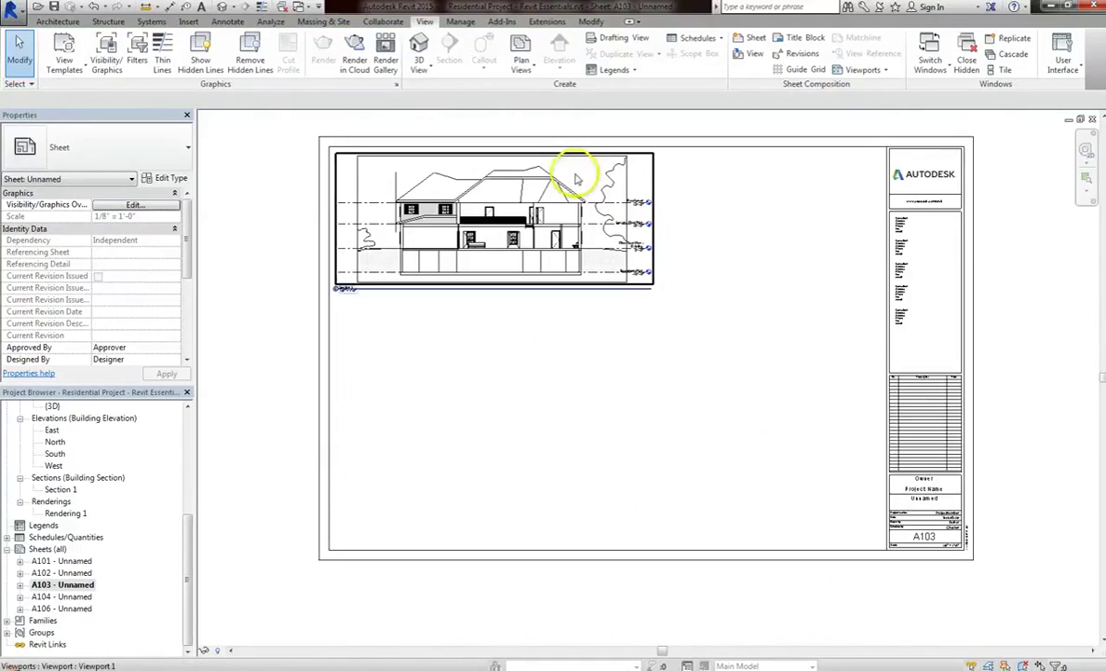
{"action": "scroll", "coordinate": [958, 419], "scroll_direction": "up", "scroll_amount": 5}
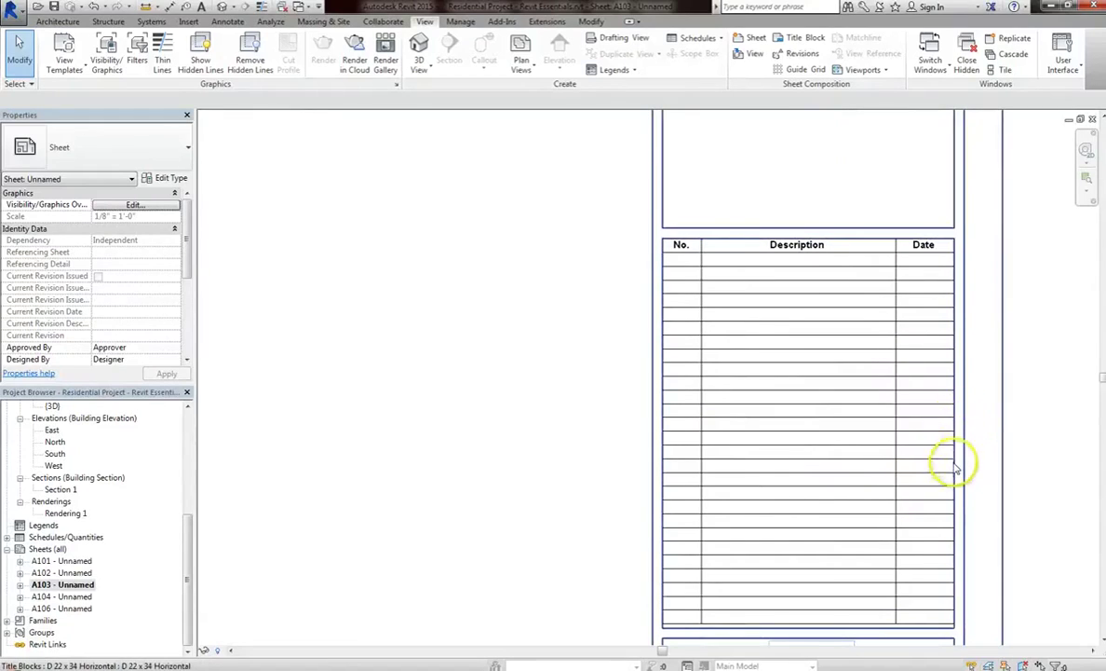
{"action": "scroll", "coordinate": [958, 494], "scroll_direction": "down", "scroll_amount": 4}
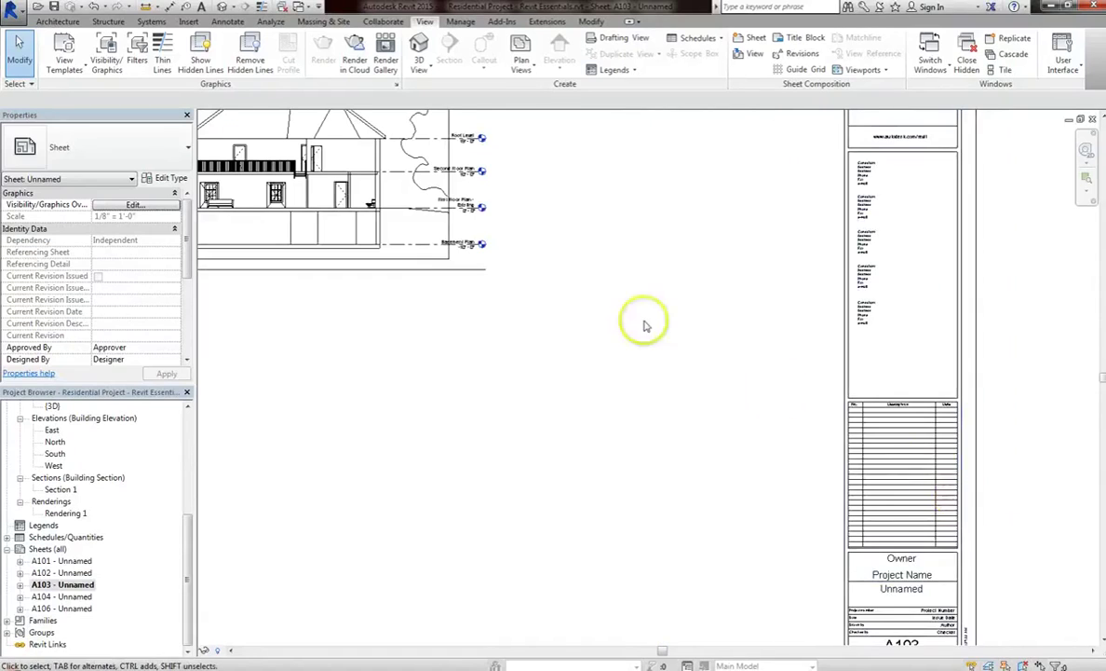
{"action": "middle_click_drag", "start_coordinate": [507, 321], "coordinate": [664, 336]}
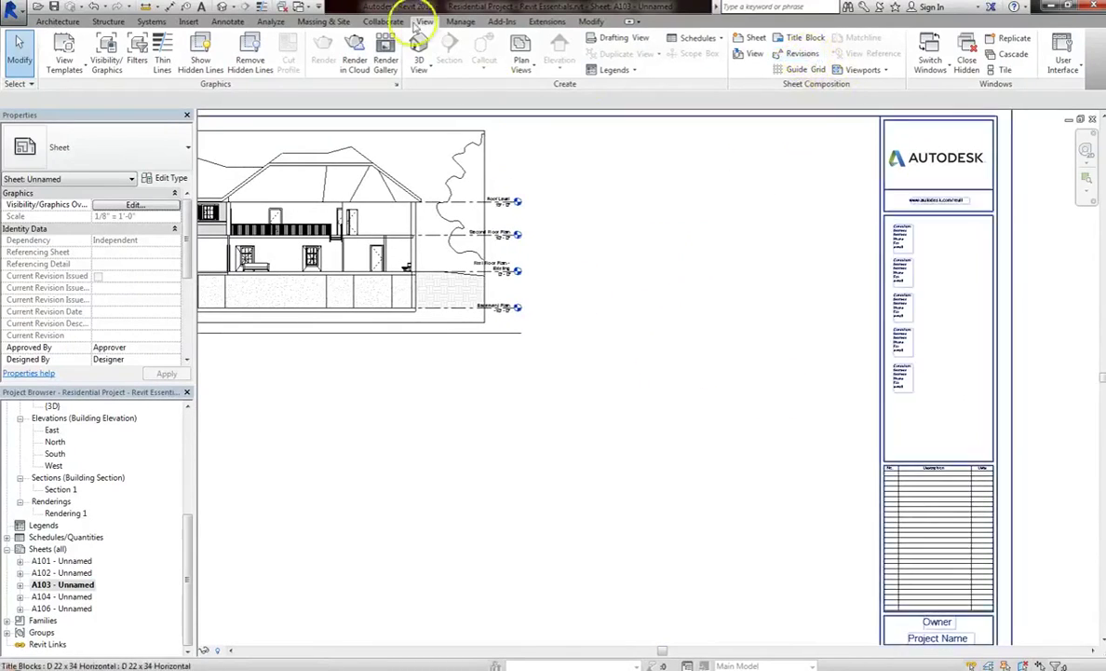
Set revision 1 to Numeric, dated 11.01.2015, Addendum 1, shown as Cloud and Tag
{"action": "left_click", "coordinate": [799, 54]}
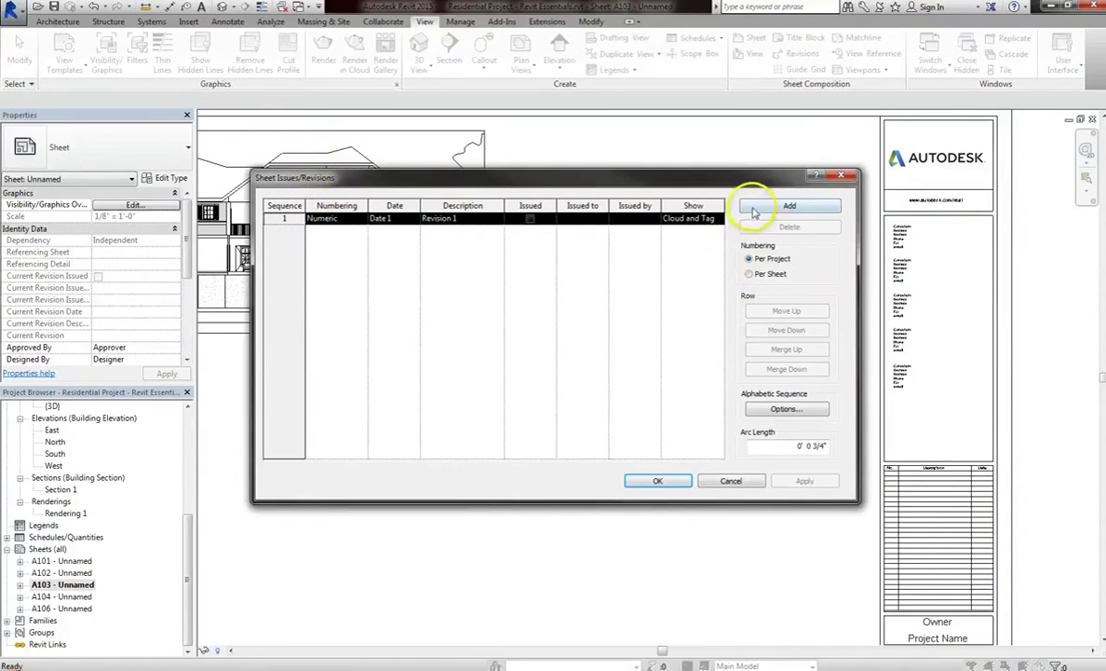
{"action": "left_click", "coordinate": [341, 218]}
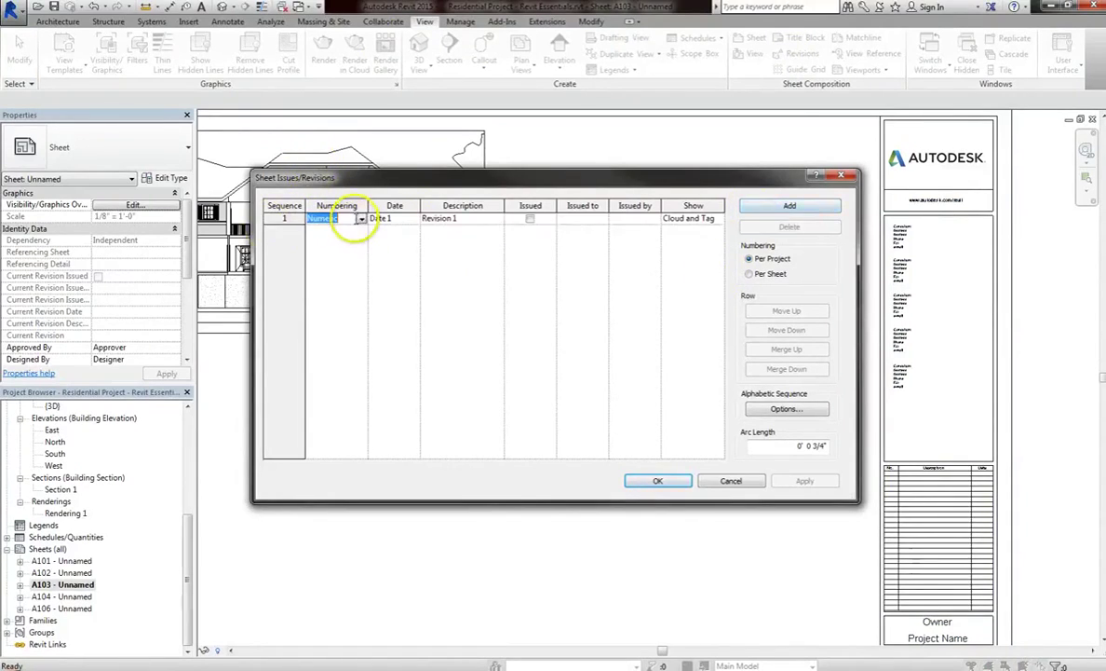
{"action": "left_click", "coordinate": [361, 219]}
{"action": "left_click", "coordinate": [321, 228]}
{"action": "left_click", "coordinate": [378, 218]}
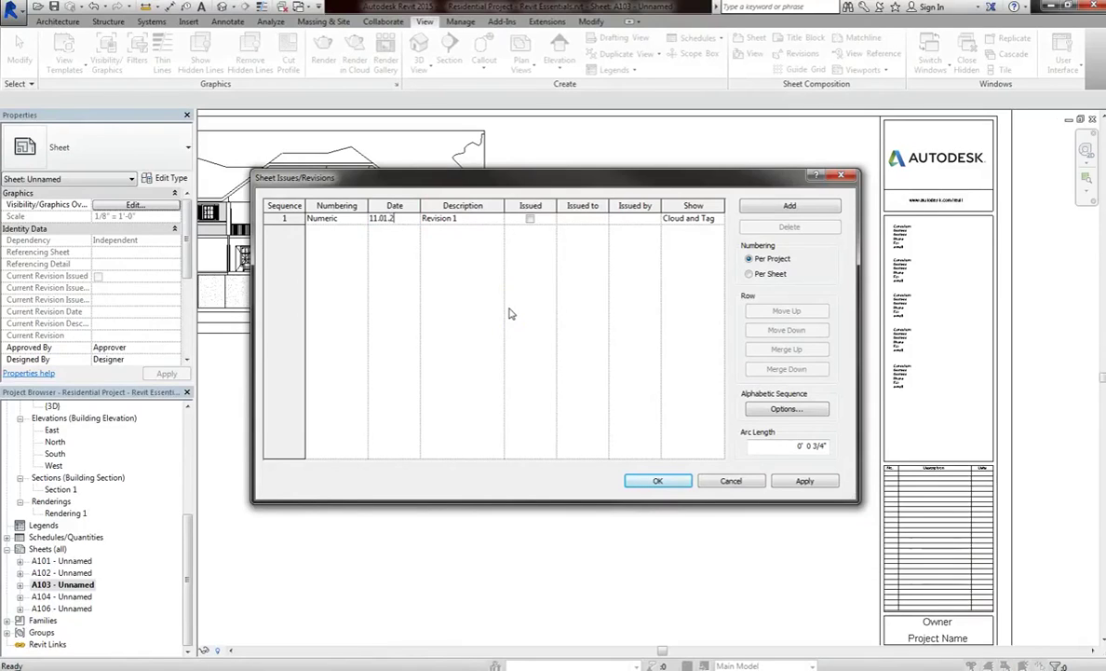
{"action": "left_click", "coordinate": [388, 217]}
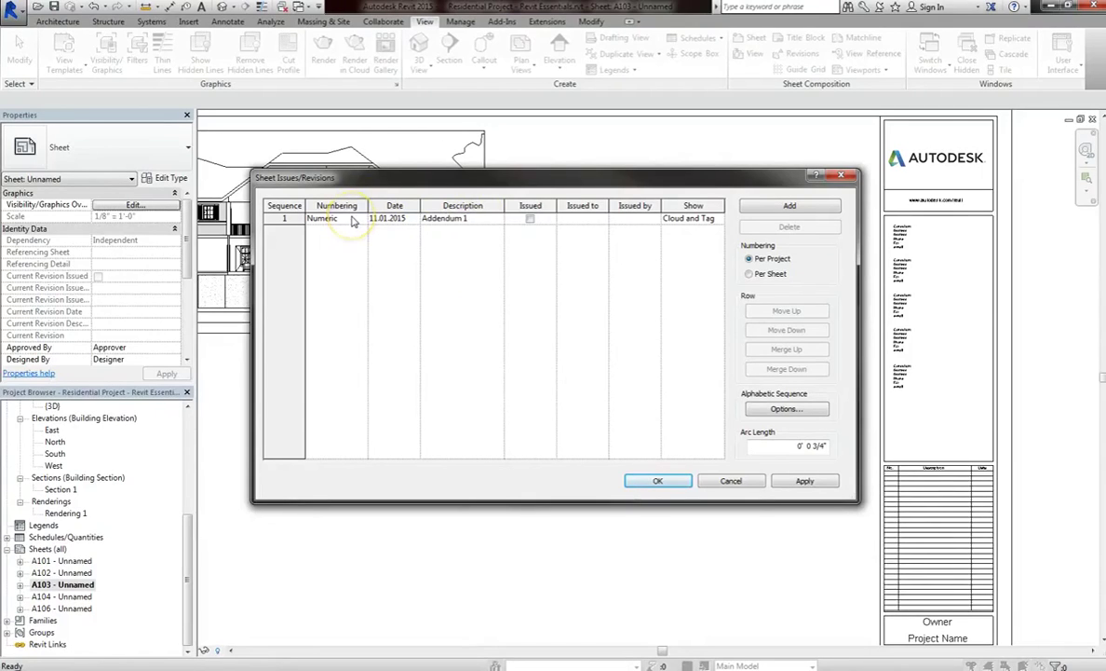
{"action": "left_click", "coordinate": [718, 218]}
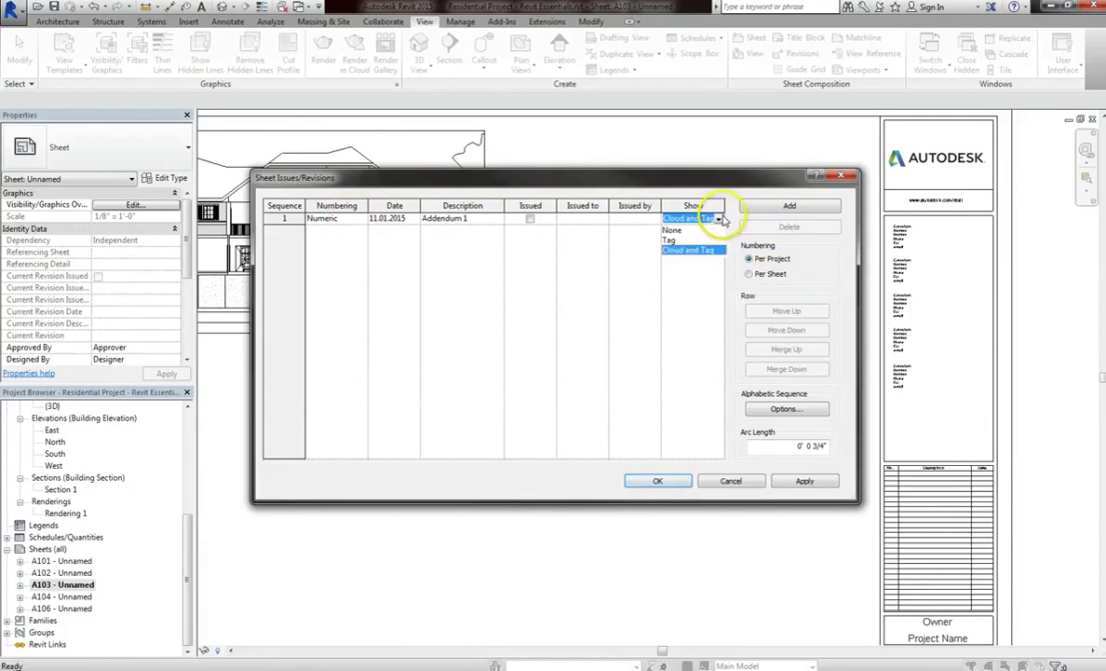
{"action": "left_click", "coordinate": [693, 251]}
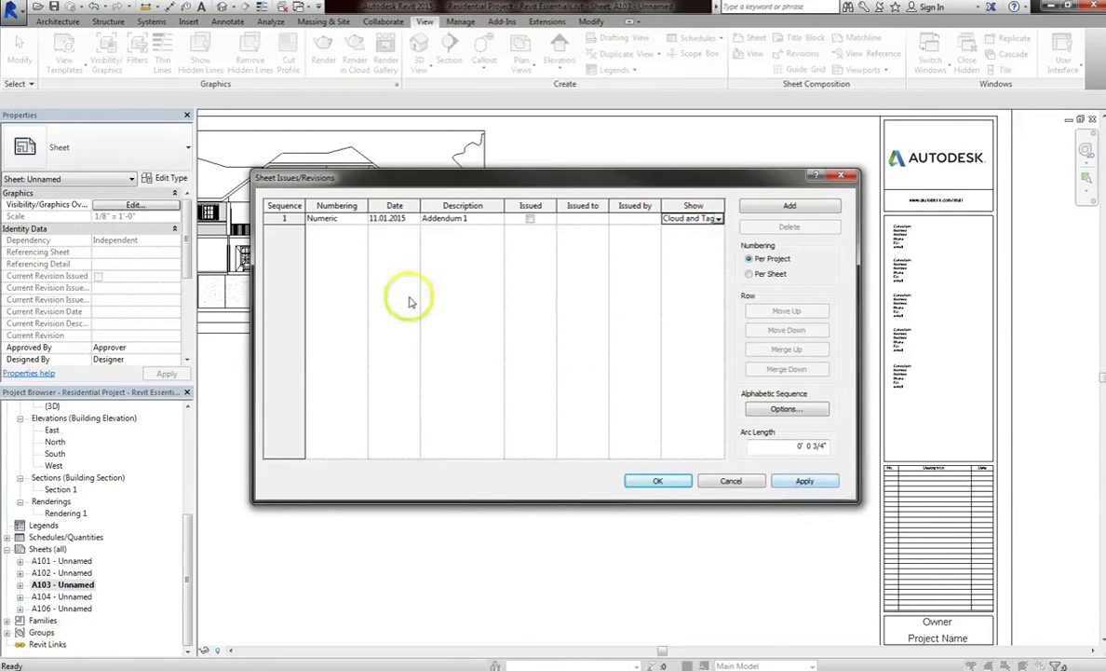
Apply and close the revision settings, then reopen them to verify and close again
{"action": "left_click", "coordinate": [807, 481]}
{"action": "left_click", "coordinate": [656, 480]}
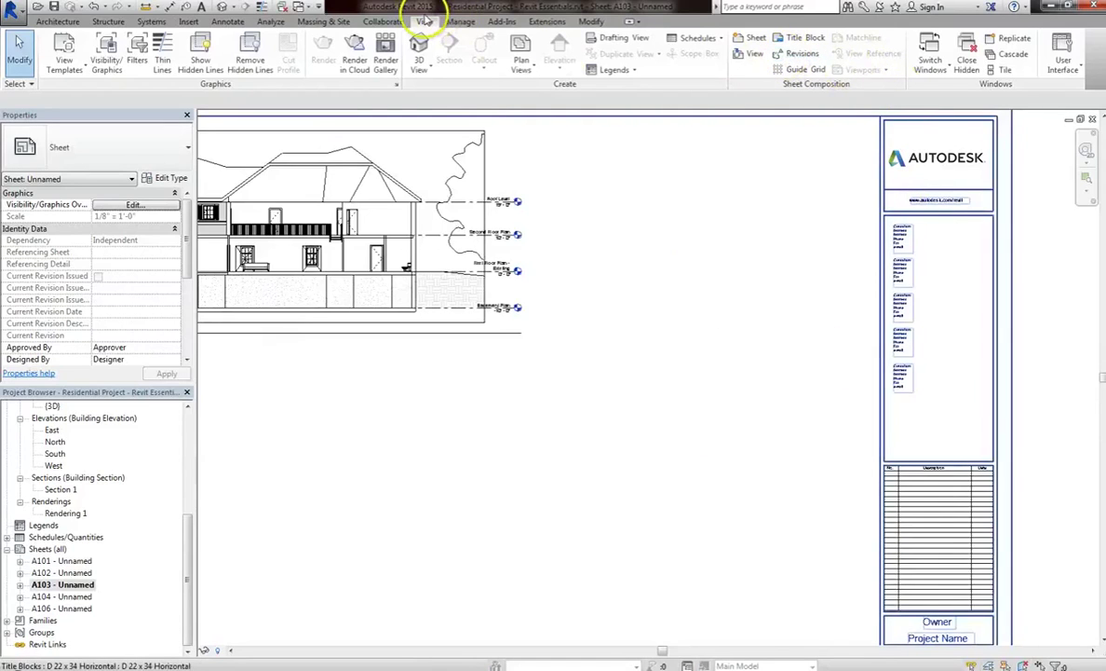
{"action": "left_click", "coordinate": [782, 54]}
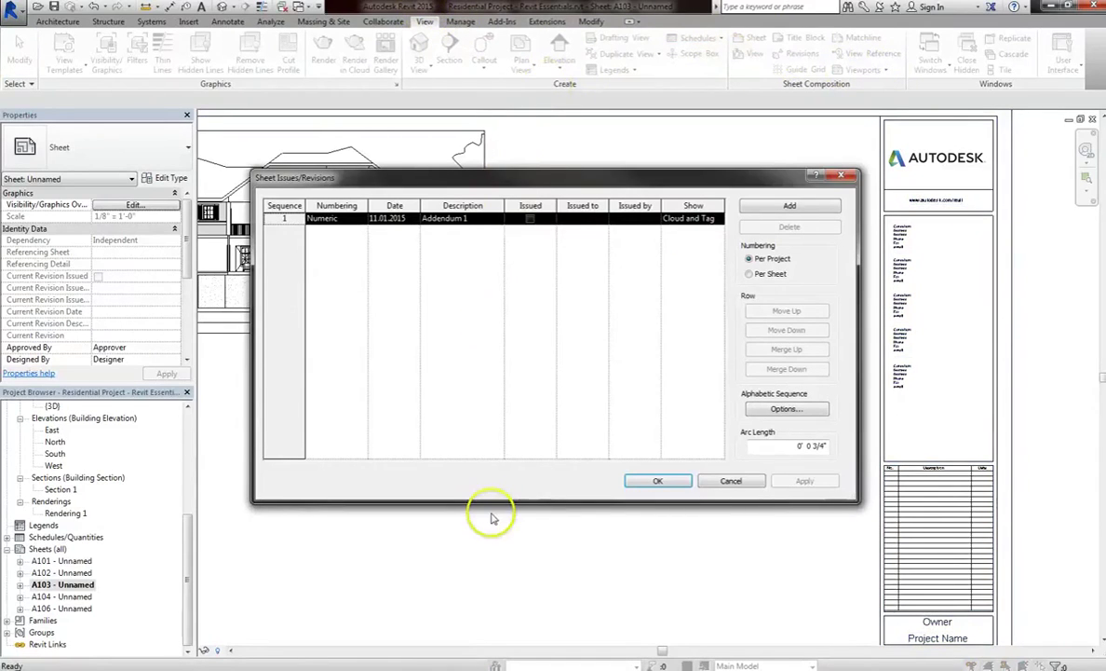
{"action": "left_click", "coordinate": [667, 478]}
Sketch rectangular revision clouds around the right roof edge and along the left wall
{"action": "left_click", "coordinate": [607, 397]}
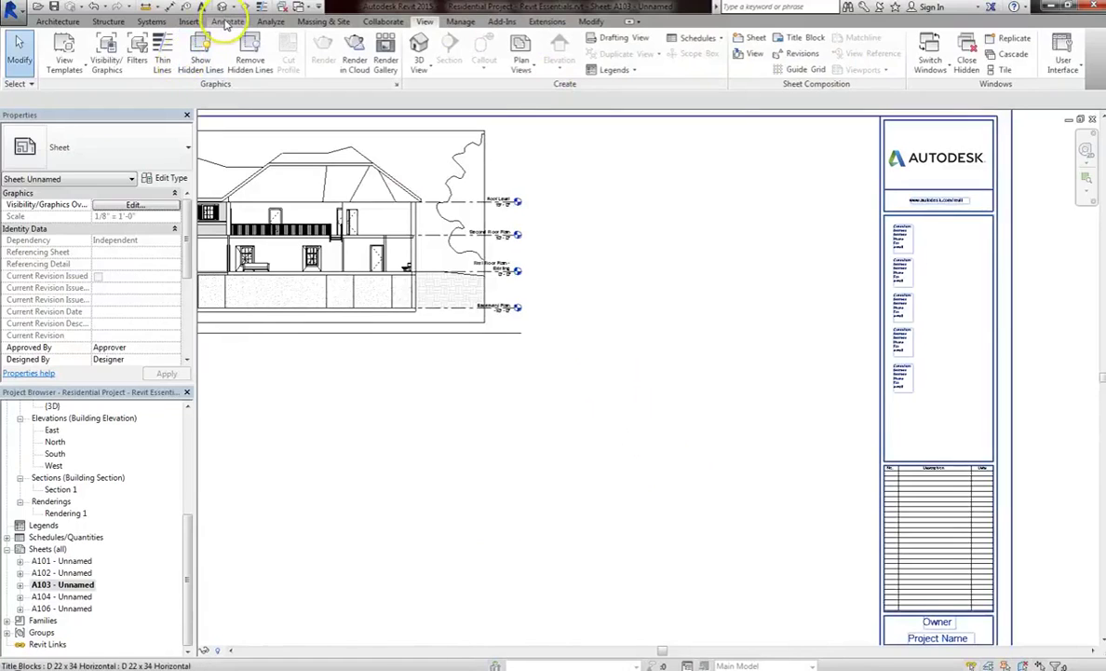
{"action": "left_click", "coordinate": [227, 22]}
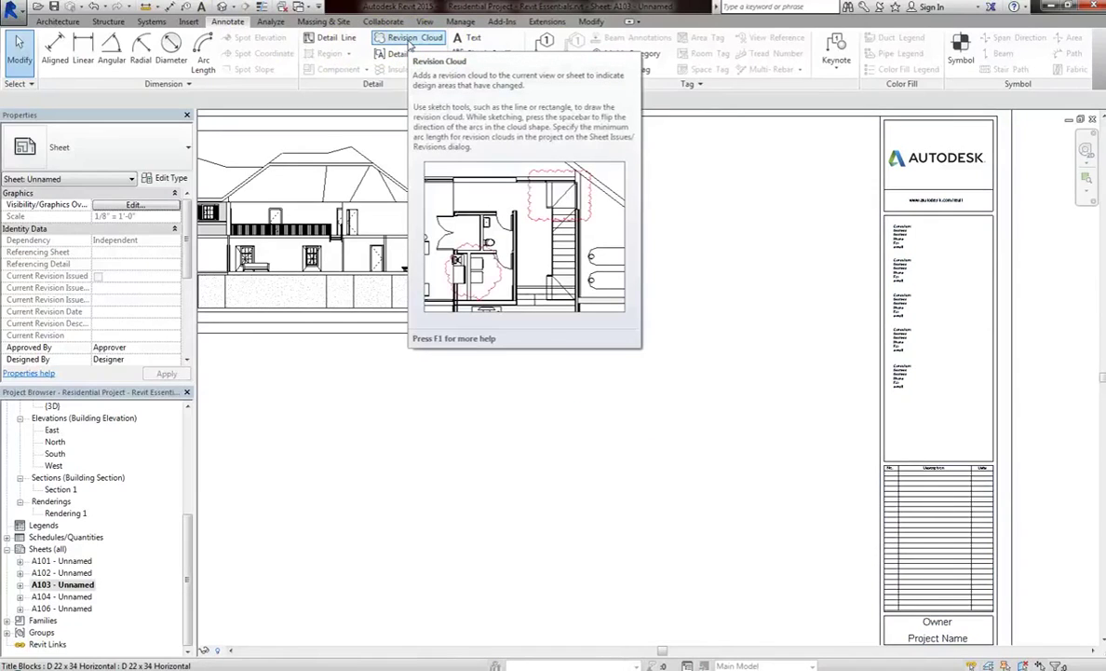
{"action": "left_click", "coordinate": [407, 41]}
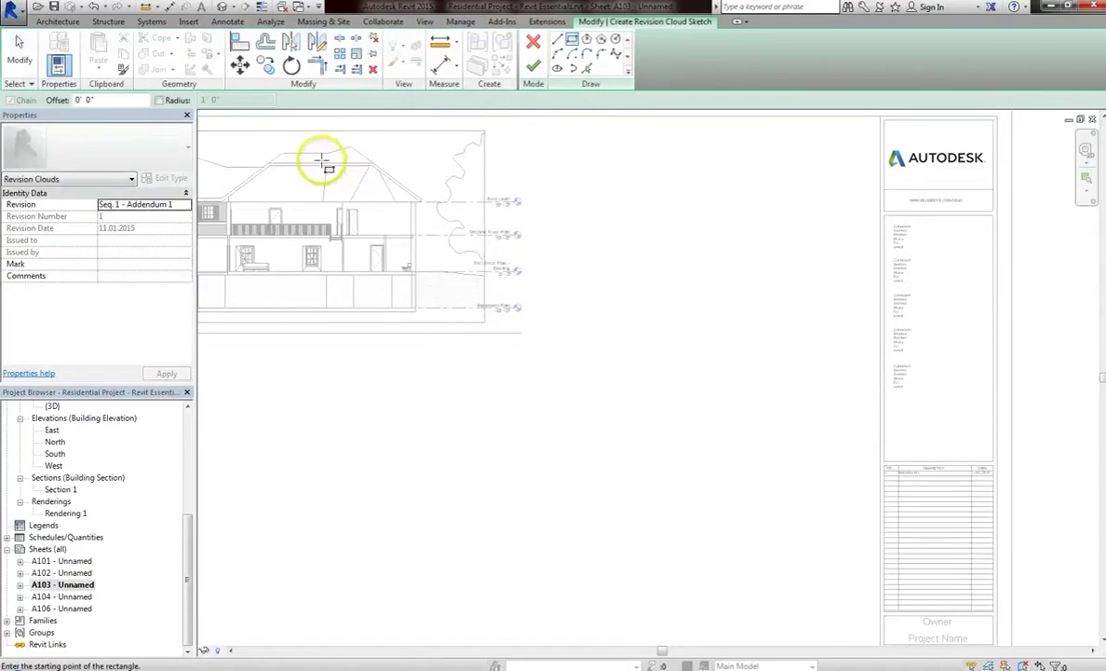
{"action": "scroll", "coordinate": [324, 166], "scroll_direction": "up", "scroll_amount": 2}
{"action": "scroll", "coordinate": [333, 164], "scroll_direction": "up", "scroll_amount": 2}
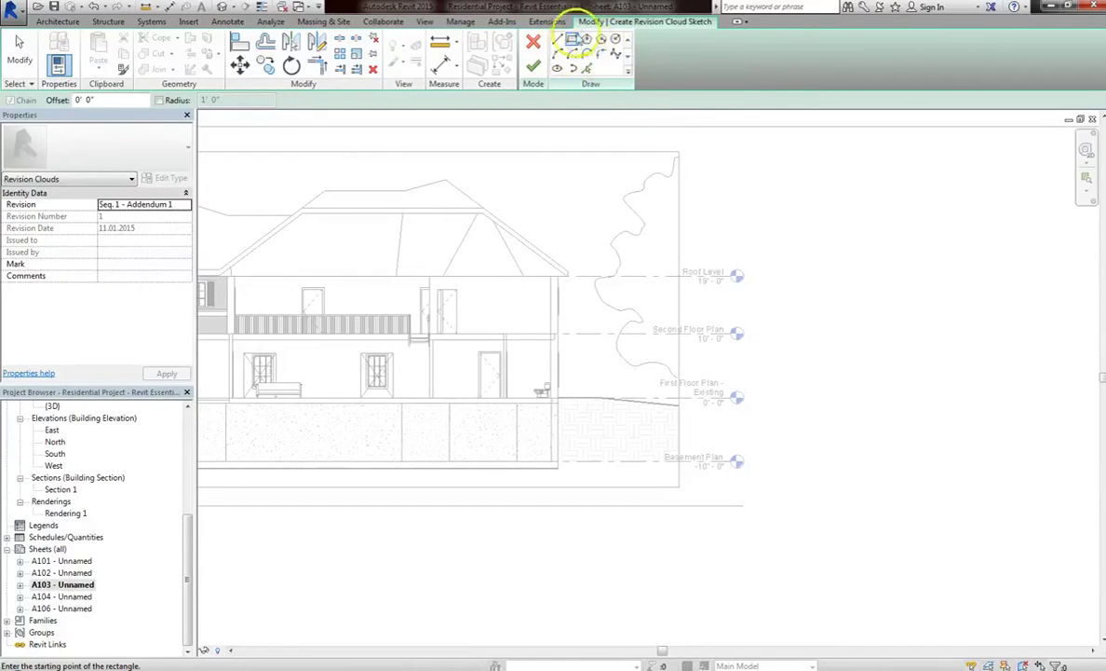
{"action": "scroll", "coordinate": [484, 290], "scroll_direction": "up", "scroll_amount": 2}
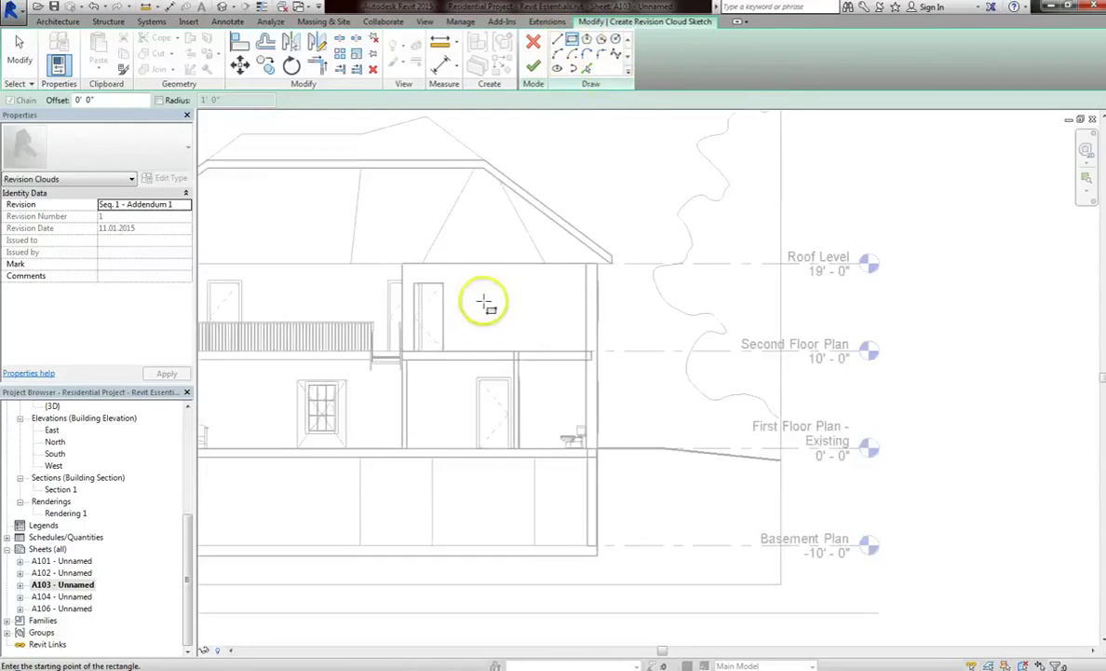
{"action": "scroll", "coordinate": [486, 297], "scroll_direction": "down", "scroll_amount": 1}
{"action": "scroll", "coordinate": [549, 279], "scroll_direction": "down", "scroll_amount": 1}
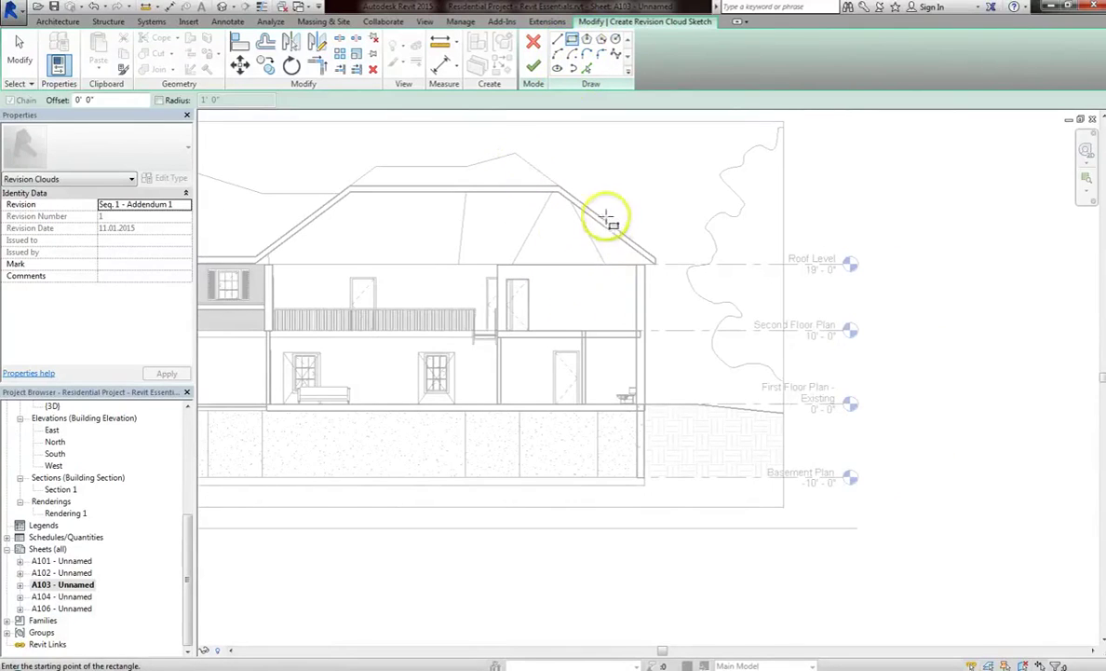
{"action": "left_click", "coordinate": [604, 173]}
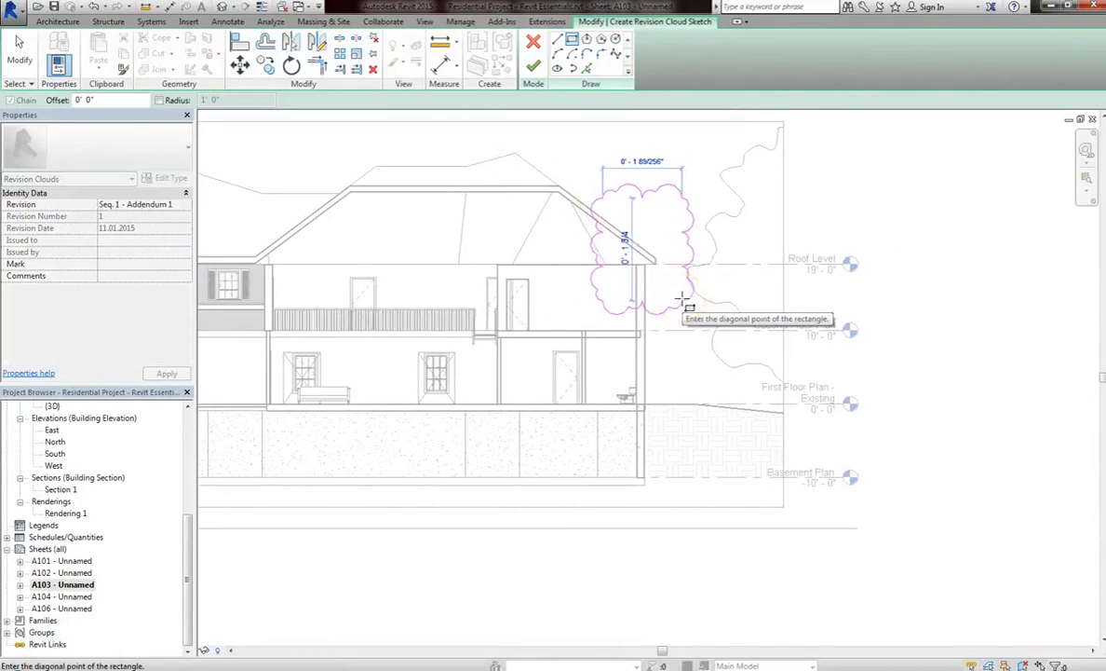
{"action": "left_click", "coordinate": [685, 299]}
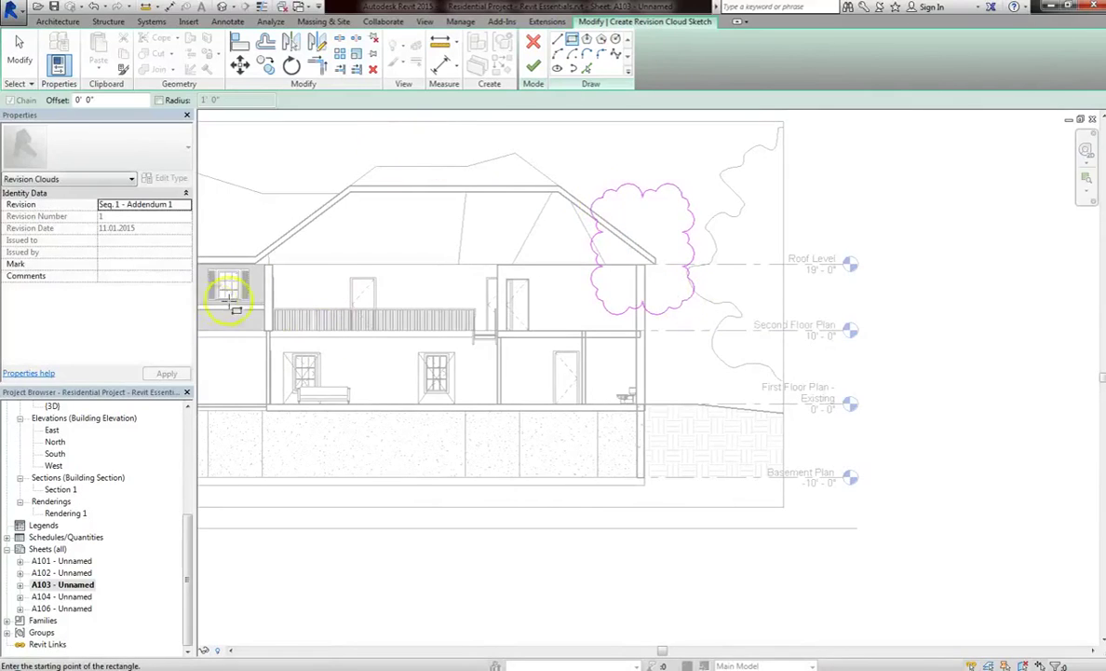
{"action": "left_click", "coordinate": [242, 253]}
{"action": "left_click", "coordinate": [293, 421]}
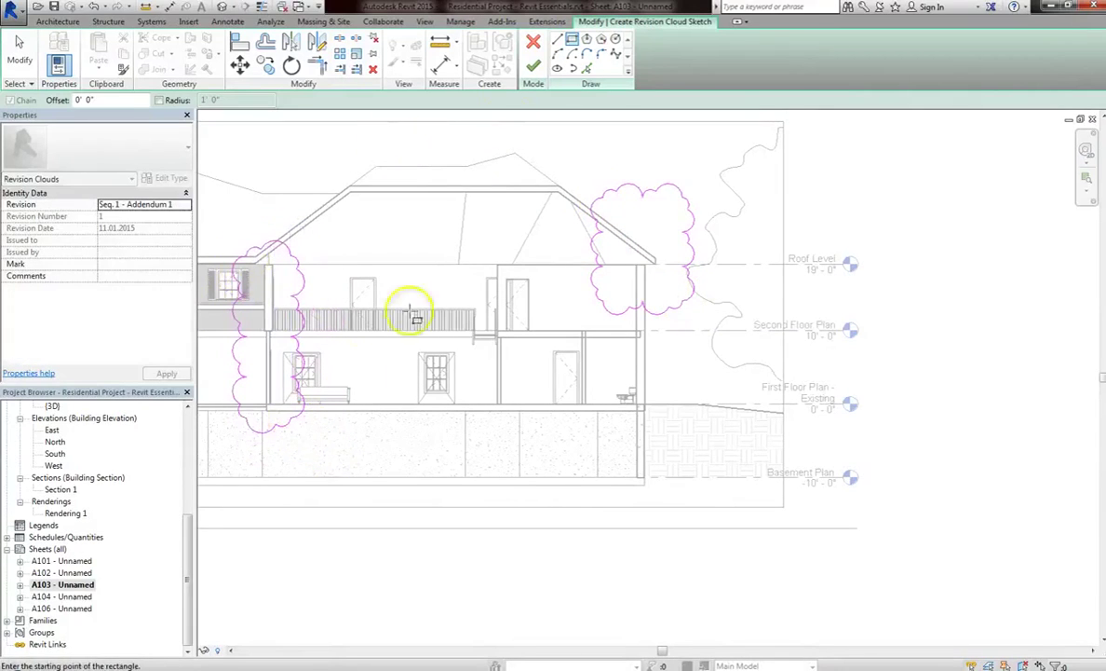
Finish the cloud sketch and select a cloud to check it belongs to Seq. 1 – Addendum 1
{"action": "left_click", "coordinate": [533, 66]}
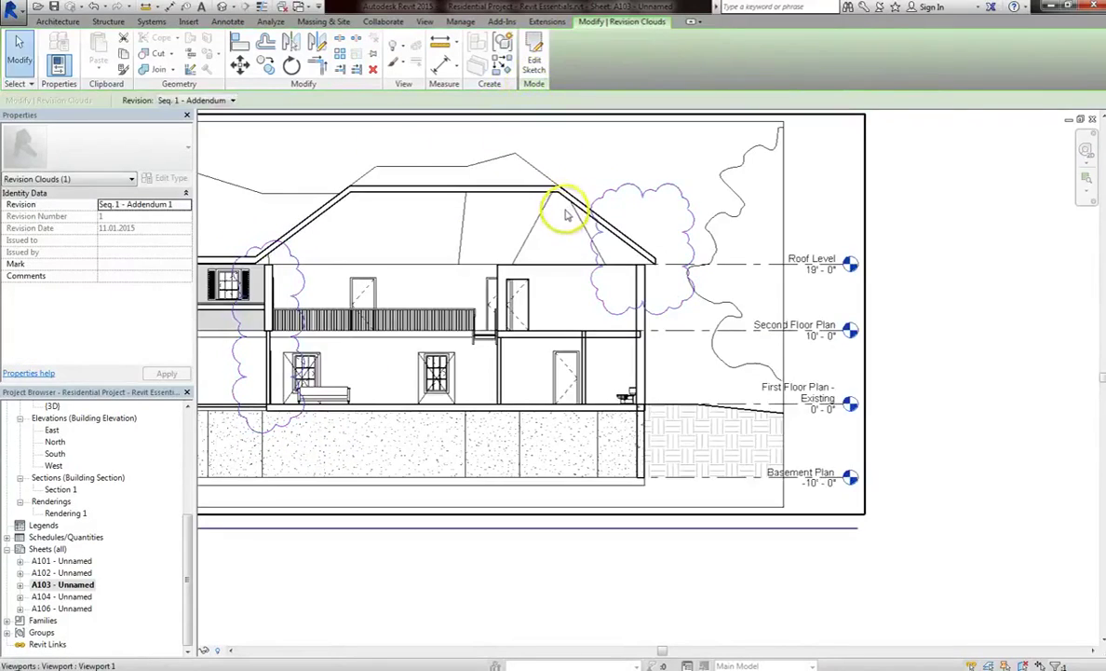
{"action": "left_click", "coordinate": [599, 168]}
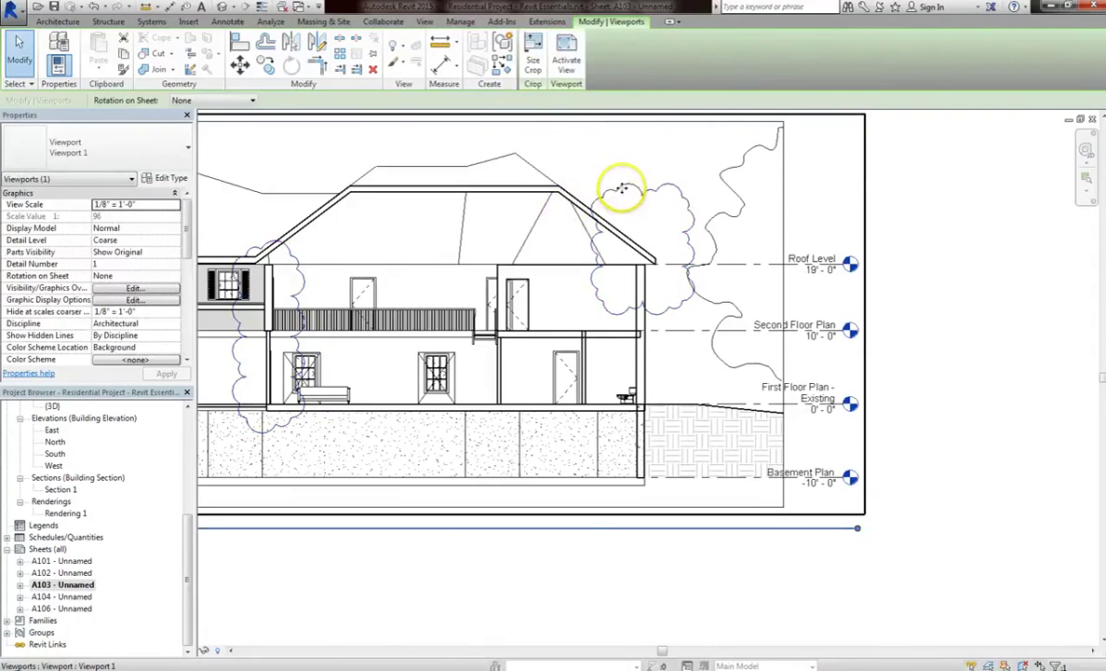
{"action": "scroll", "coordinate": [622, 189], "scroll_direction": "up", "scroll_amount": 1}
{"action": "scroll", "coordinate": [652, 198], "scroll_direction": "up", "scroll_amount": 1}
{"action": "scroll", "coordinate": [689, 253], "scroll_direction": "down", "scroll_amount": 2}
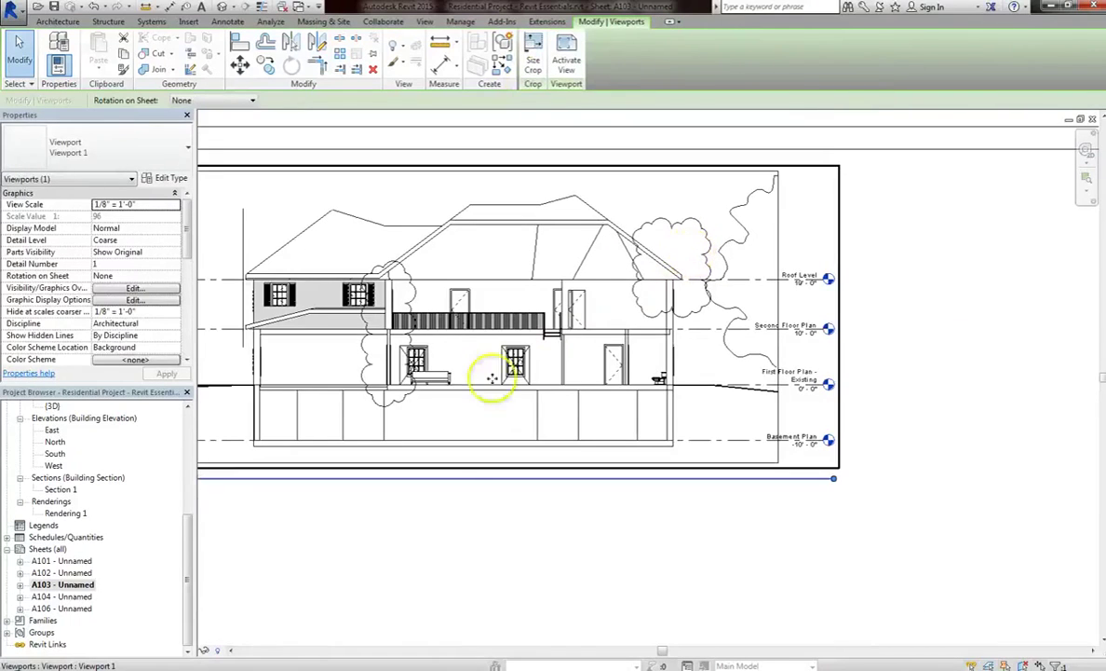
{"action": "left_click", "coordinate": [535, 552]}
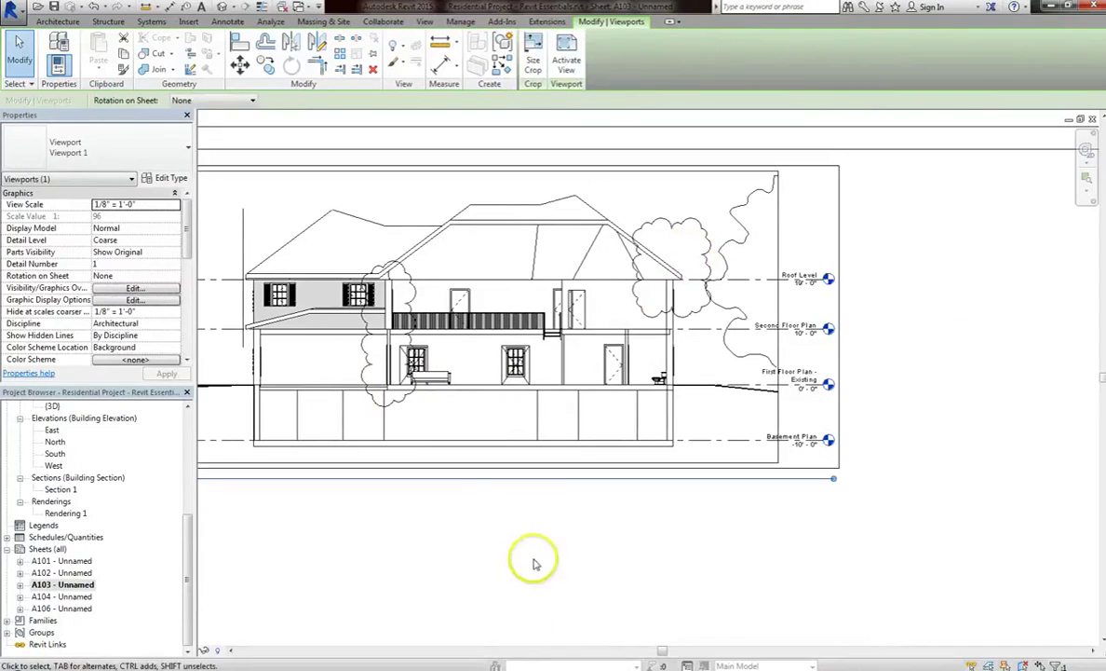
{"action": "left_click", "coordinate": [365, 375]}
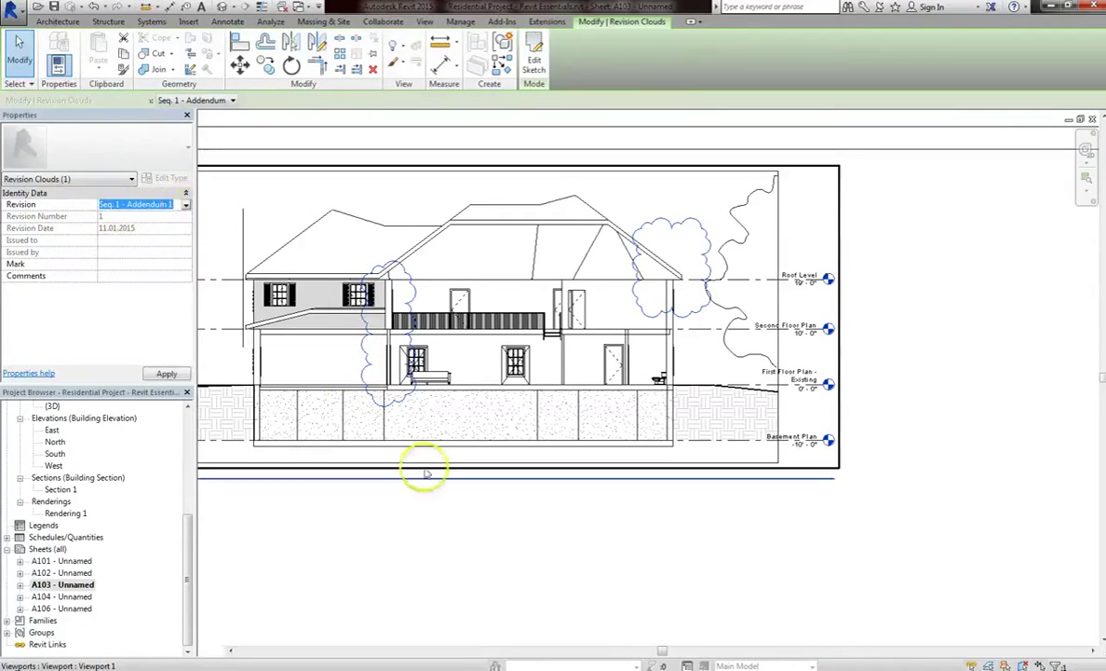
Tag the right revision cloud by category and straighten the tag's leader down to it
{"action": "left_click", "coordinate": [435, 511]}
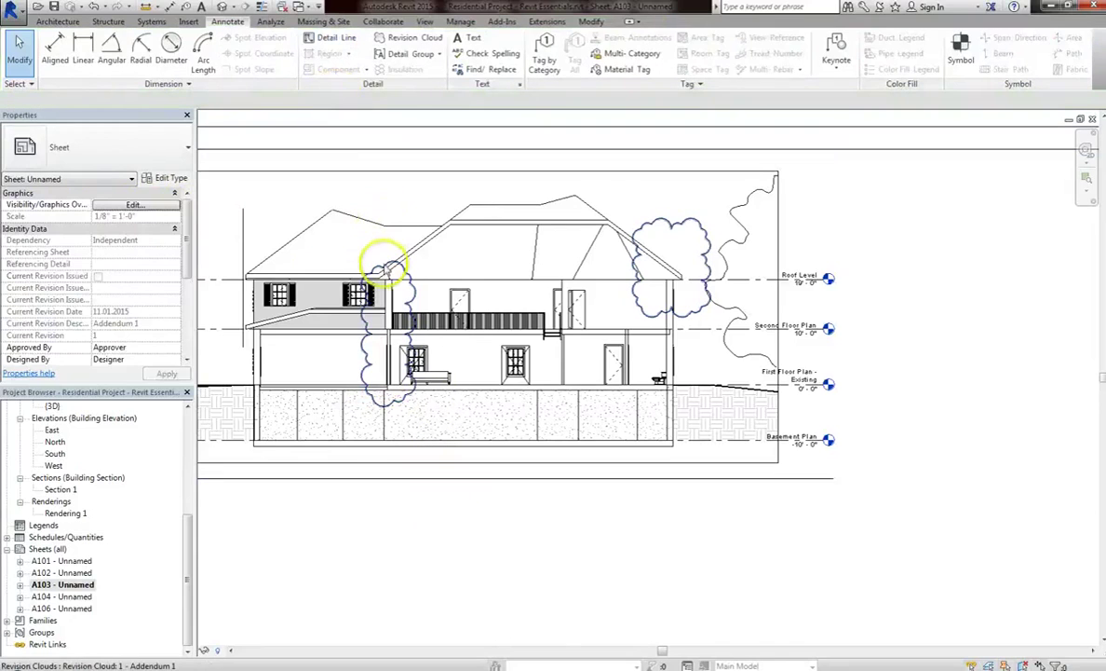
{"action": "left_click", "coordinate": [381, 271]}
{"action": "key", "text": "Escape"}
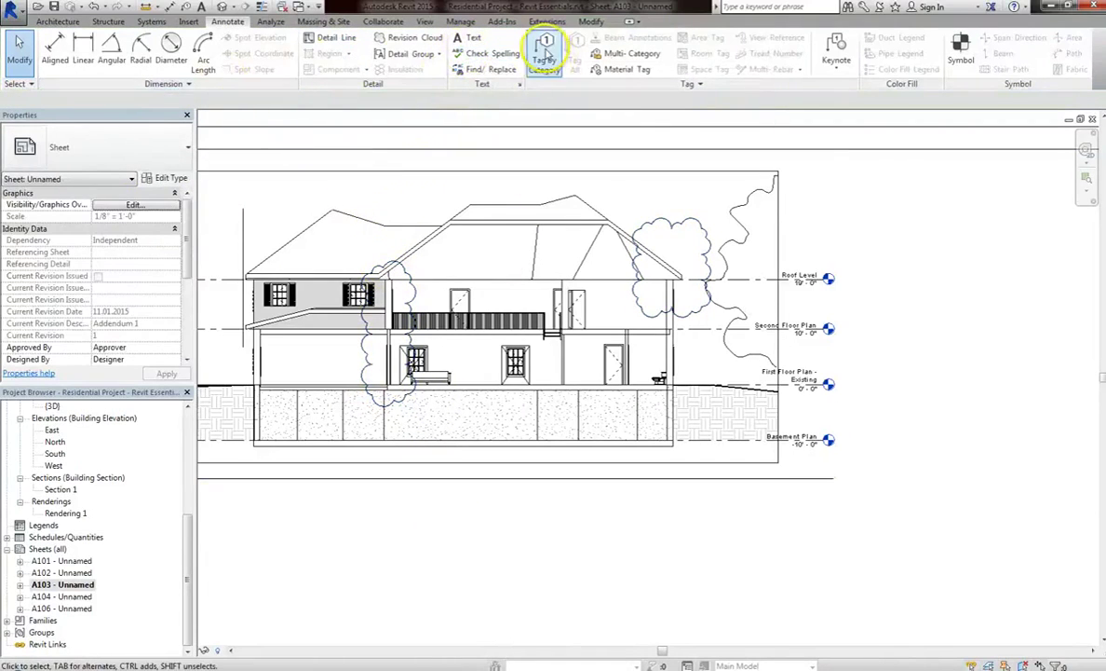
{"action": "left_click", "coordinate": [547, 51]}
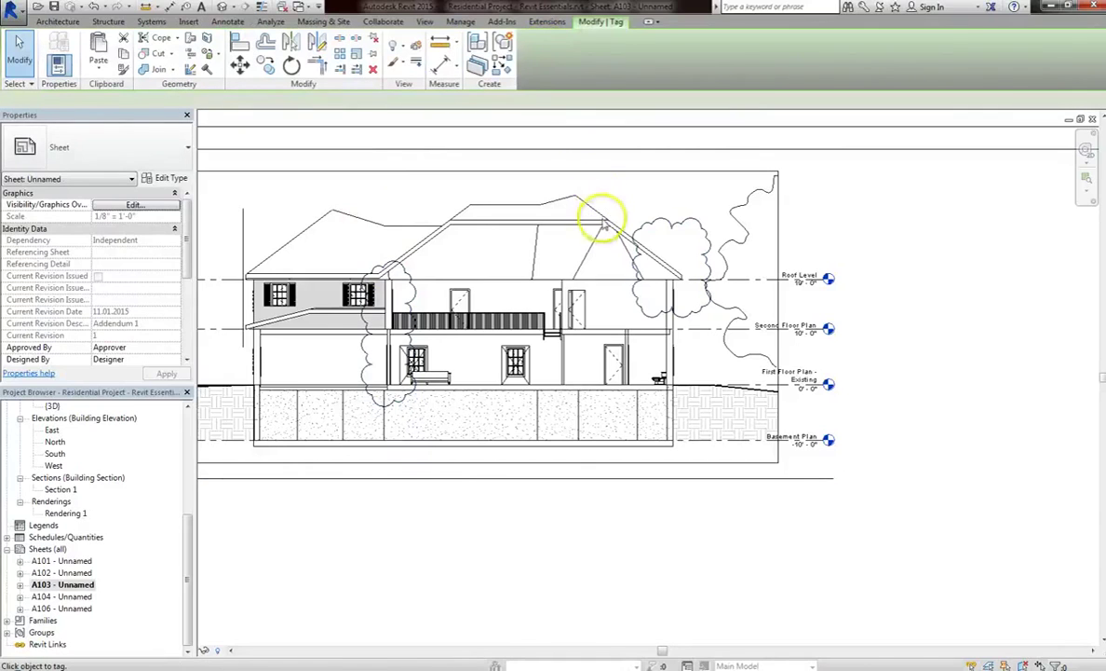
{"action": "left_click", "coordinate": [656, 226]}
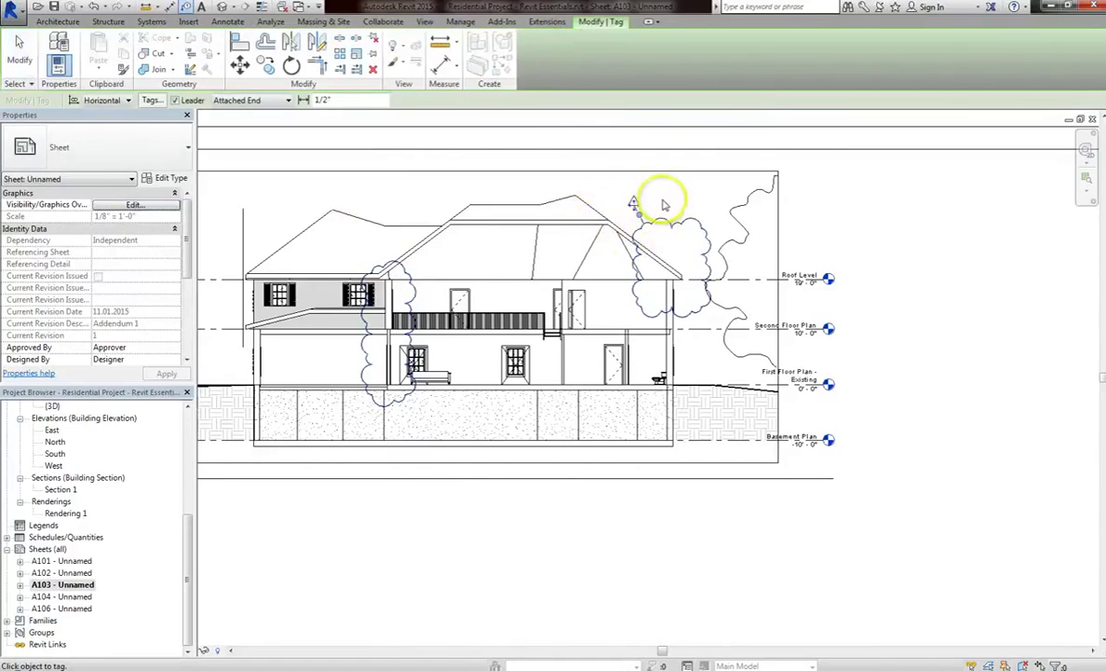
{"action": "scroll", "coordinate": [662, 198], "scroll_direction": "up", "scroll_amount": 5}
{"action": "left_click_drag", "start_coordinate": [633, 197], "coordinate": [603, 230]}
{"action": "scroll", "coordinate": [751, 217], "scroll_direction": "down", "scroll_amount": 5}
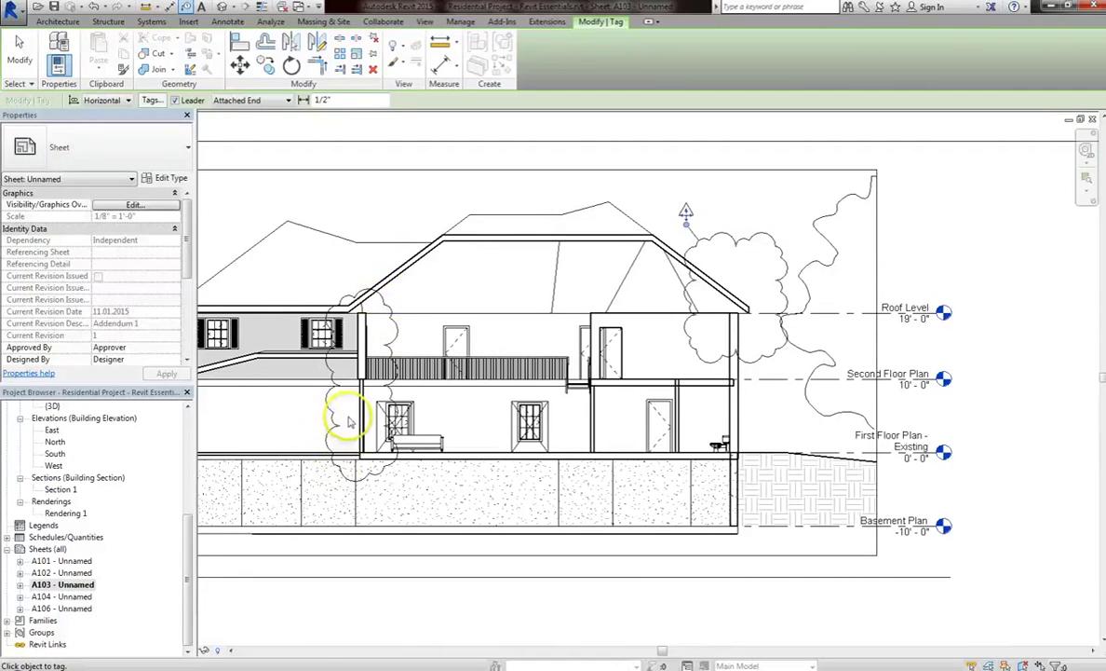
Tag the left revision cloud and move its tag up above the roof
{"action": "middle_click_drag", "start_coordinate": [330, 445], "coordinate": [471, 435]}
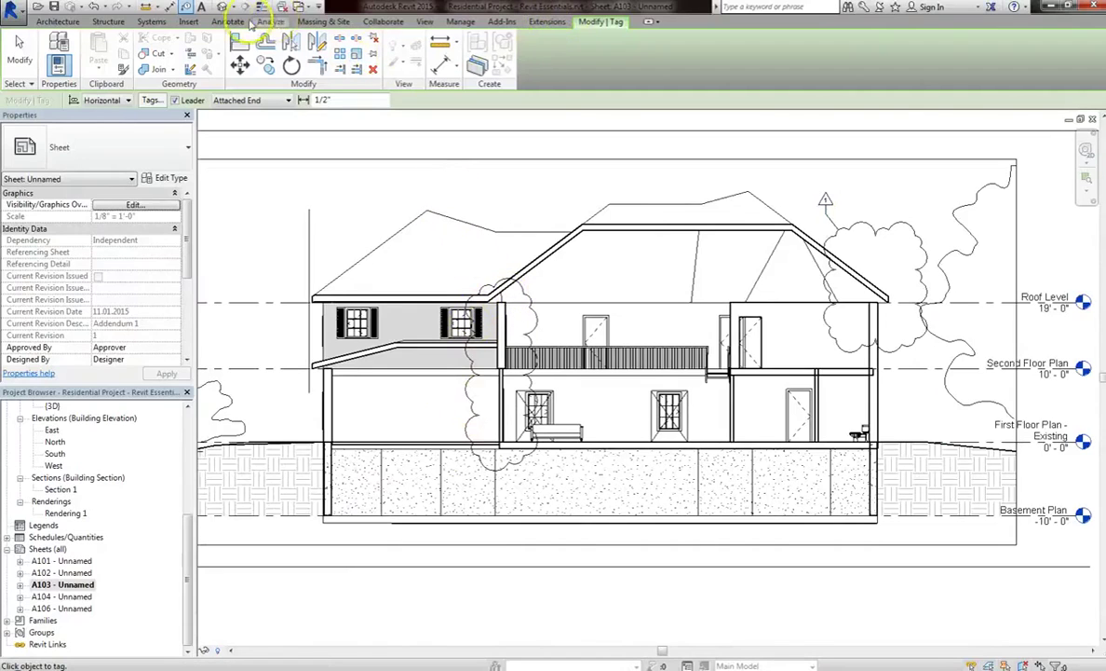
{"action": "left_click", "coordinate": [229, 21]}
{"action": "left_click", "coordinate": [545, 53]}
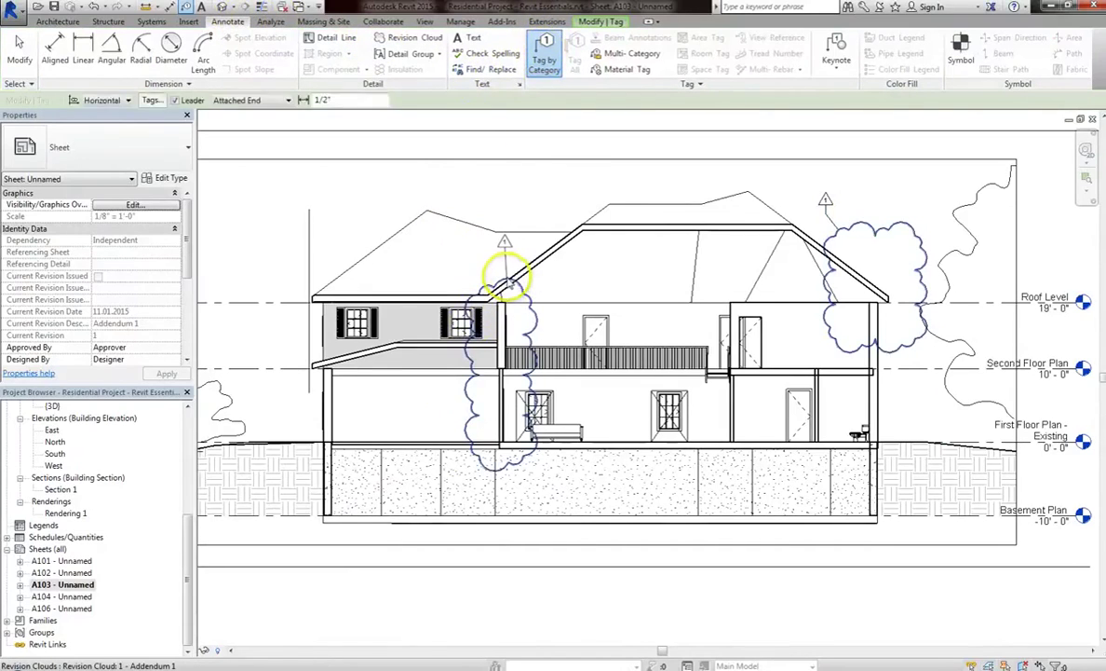
{"action": "left_click_drag", "start_coordinate": [506, 251], "coordinate": [469, 268]}
{"action": "key", "text": "Escape"}
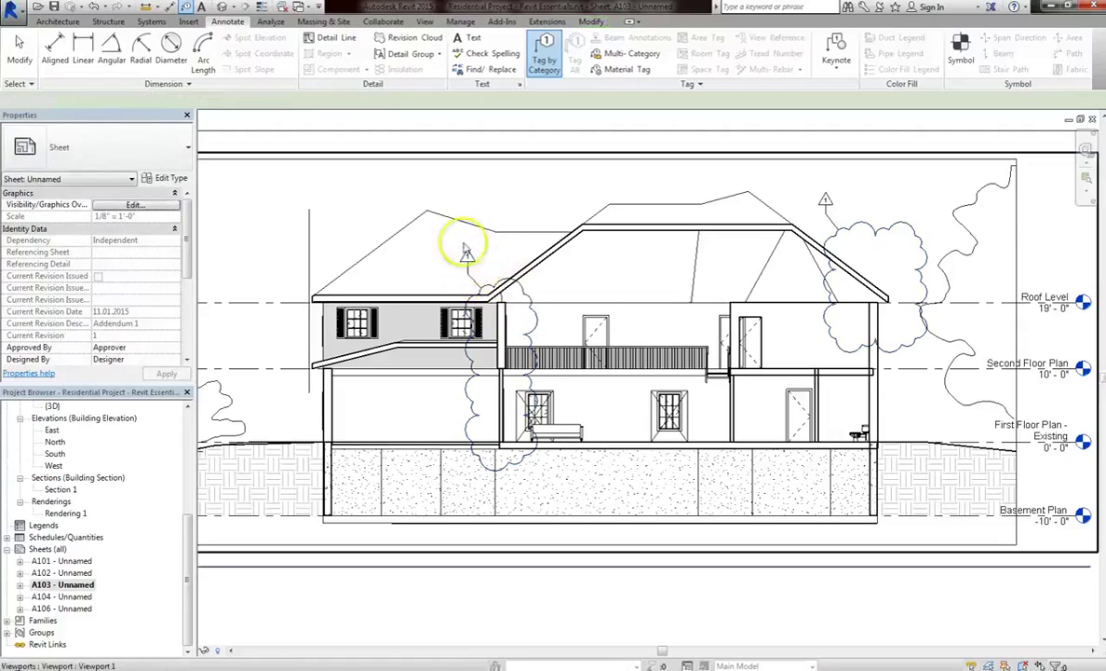
{"action": "scroll", "coordinate": [410, 247], "scroll_direction": "down", "scroll_amount": 4}
{"action": "scroll", "coordinate": [583, 262], "scroll_direction": "down", "scroll_amount": 2}
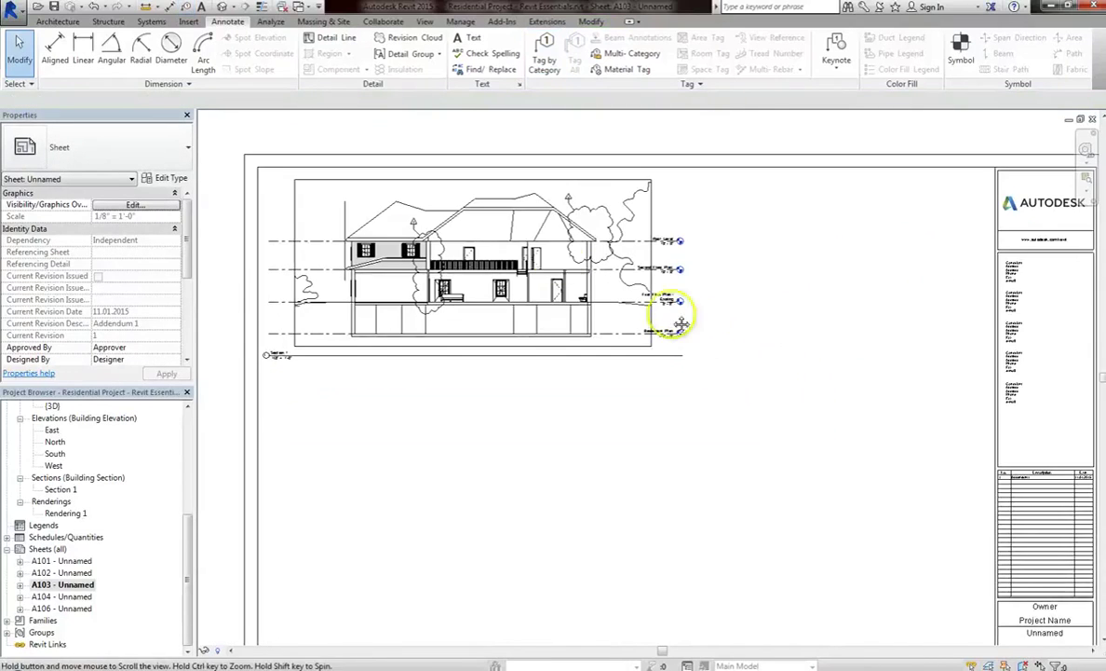
{"action": "scroll", "coordinate": [764, 335], "scroll_direction": "up", "scroll_amount": 3}
{"action": "scroll", "coordinate": [787, 326], "scroll_direction": "up", "scroll_amount": 4}
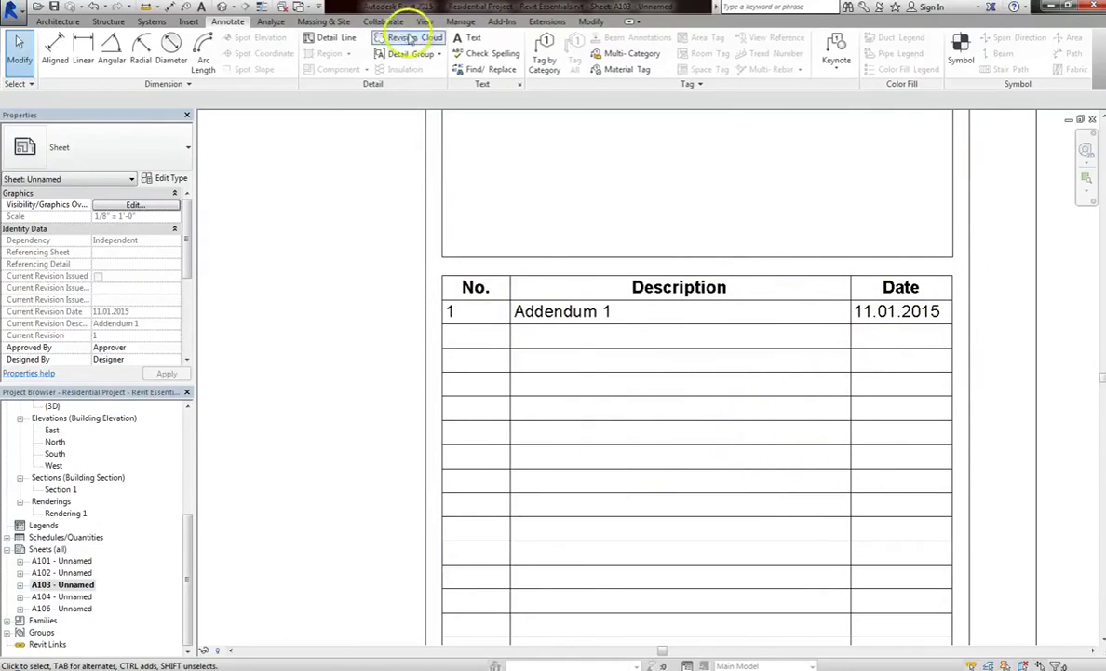
{"action": "scroll", "coordinate": [735, 469], "scroll_direction": "down", "scroll_amount": 4}
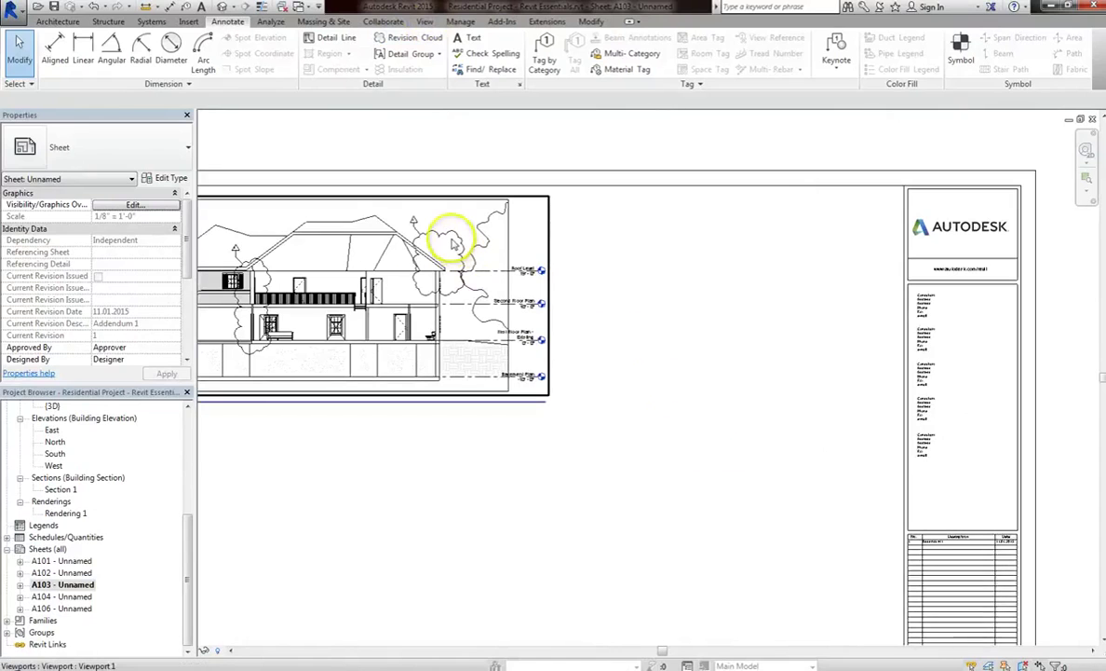
{"action": "left_click", "coordinate": [447, 239]}
{"action": "right_click", "coordinate": [457, 239]}
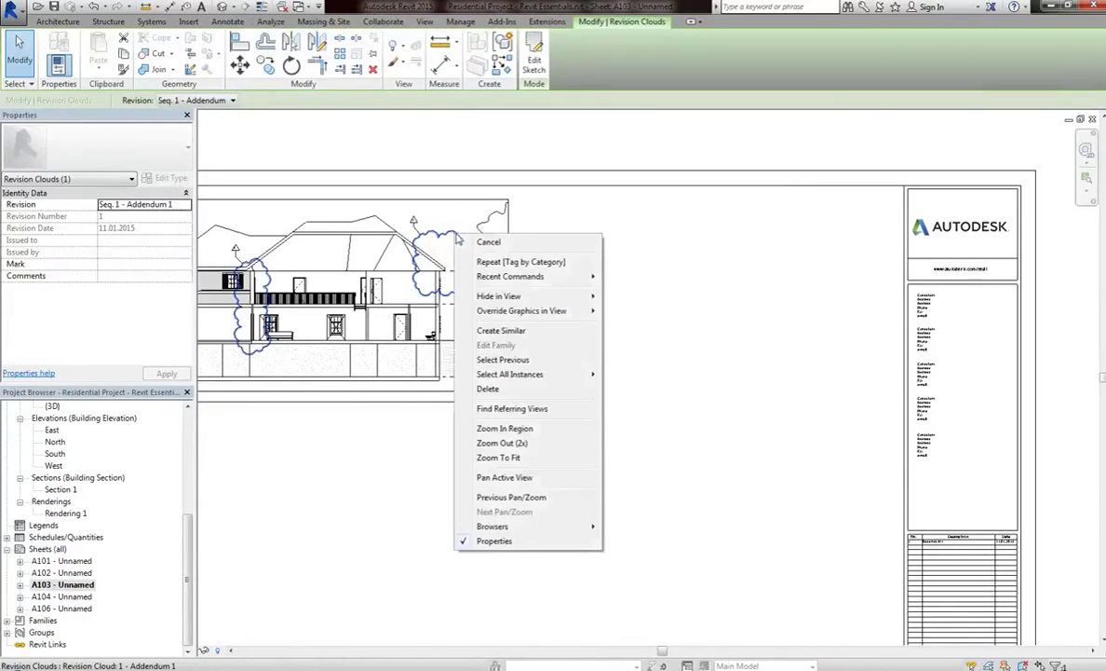
{"action": "mouse_move", "coordinate": [587, 296]}
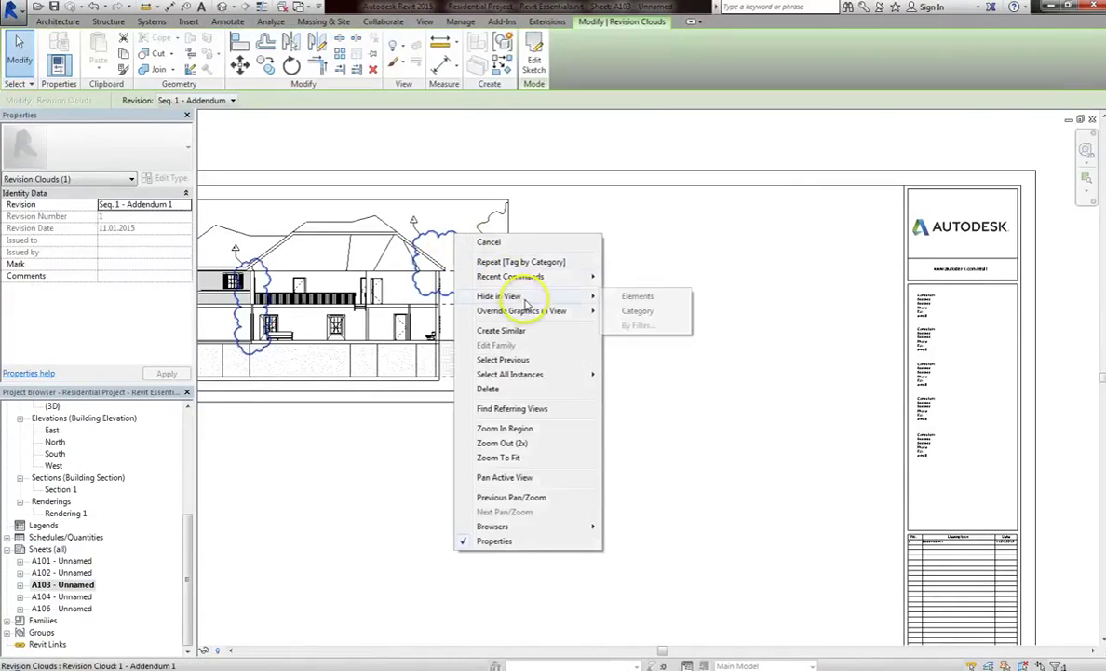
{"action": "left_click", "coordinate": [637, 311]}
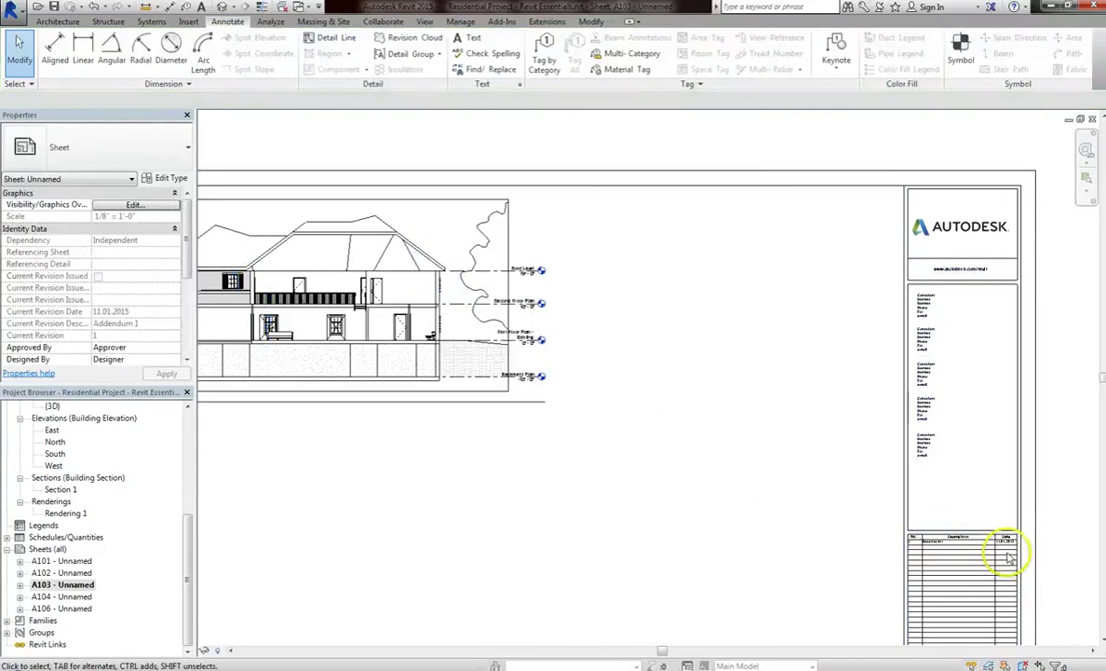
{"action": "scroll", "coordinate": [990, 538], "scroll_direction": "up", "scroll_amount": 4}
{"action": "scroll", "coordinate": [997, 526], "scroll_direction": "up", "scroll_amount": 2}
{"action": "scroll", "coordinate": [990, 512], "scroll_direction": "down", "scroll_amount": 5}
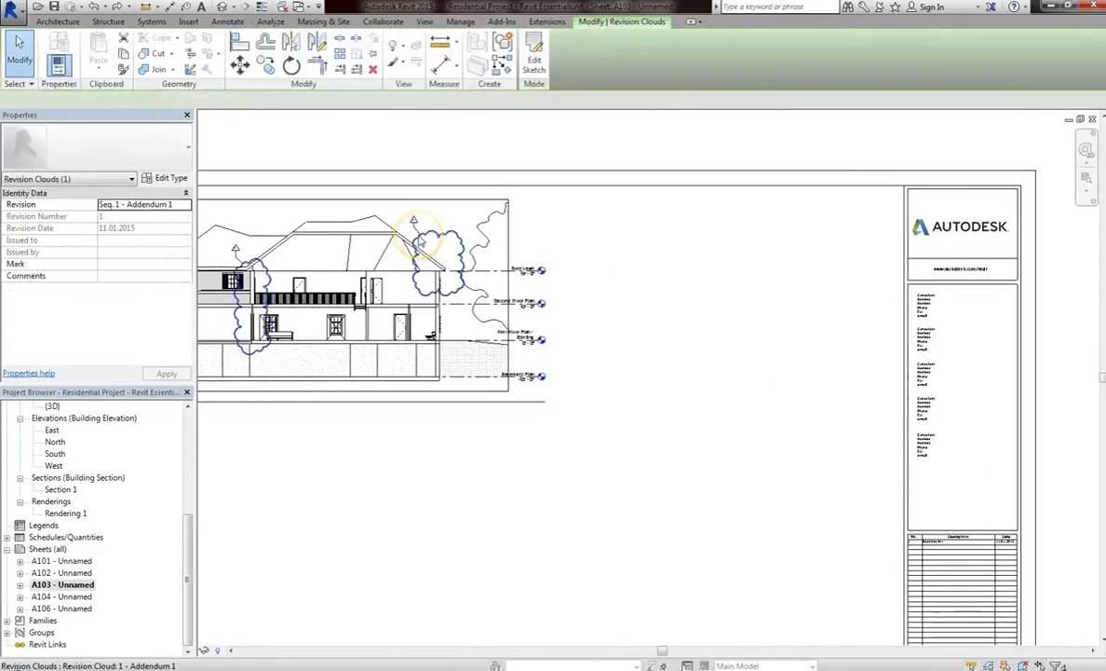
{"action": "left_click", "coordinate": [421, 242]}
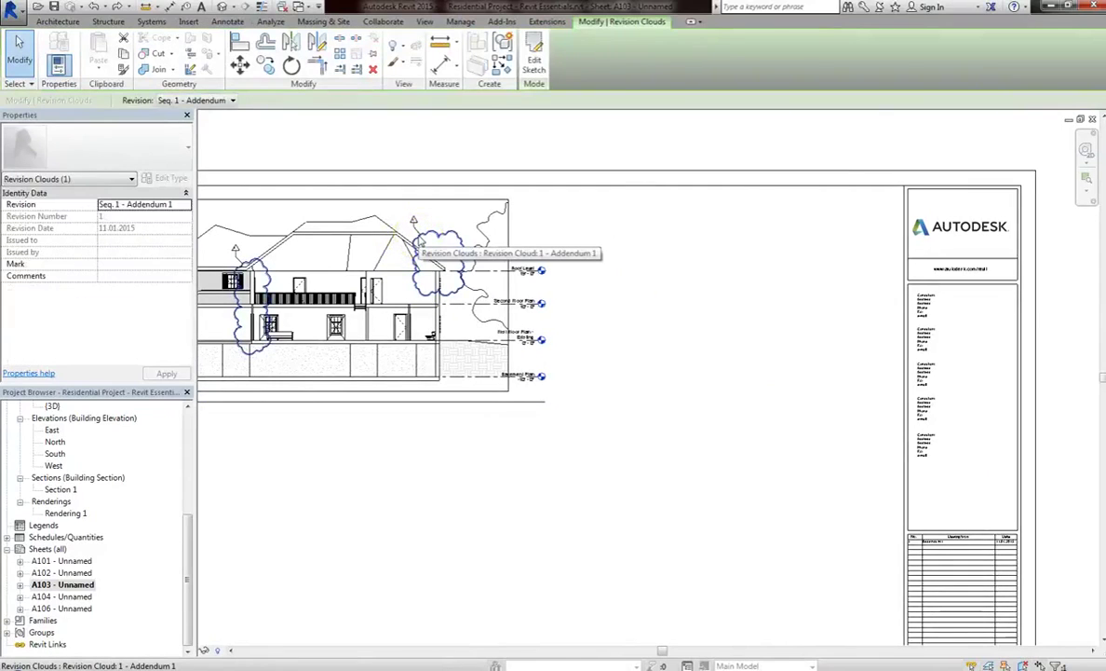
{"action": "left_click", "coordinate": [674, 448]}
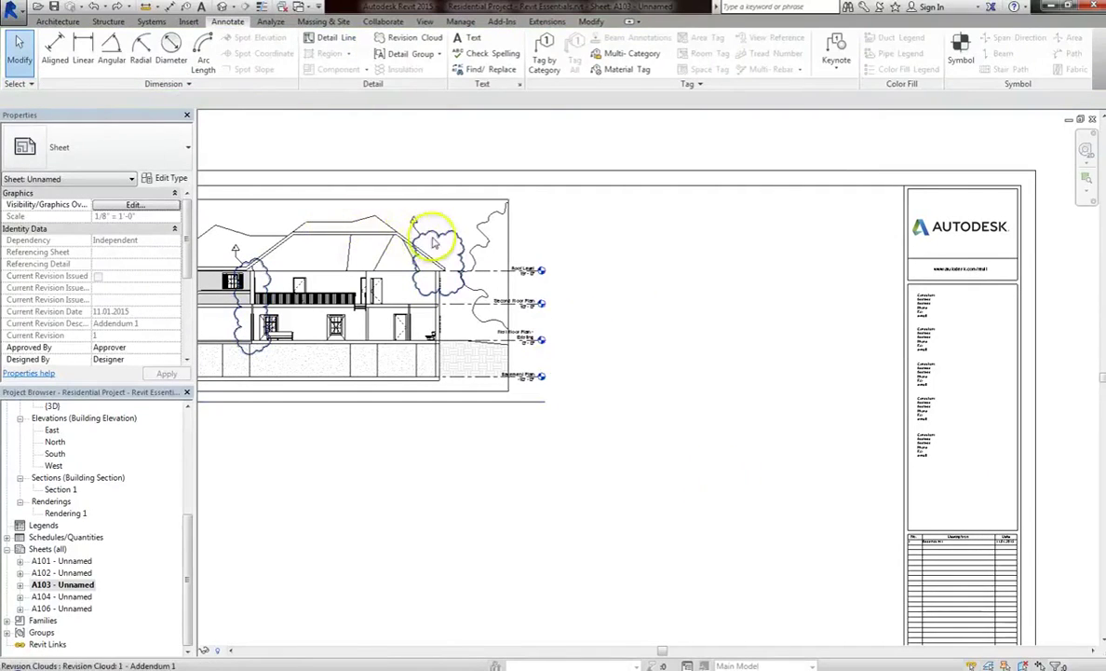
Inside the section viewport, nudge revision tag 1 just above the roof-edge cloud
{"action": "double_click", "coordinate": [427, 235]}
{"action": "scroll", "coordinate": [417, 228], "scroll_direction": "up", "scroll_amount": 3}
{"action": "scroll", "coordinate": [416, 228], "scroll_direction": "up", "scroll_amount": 2}
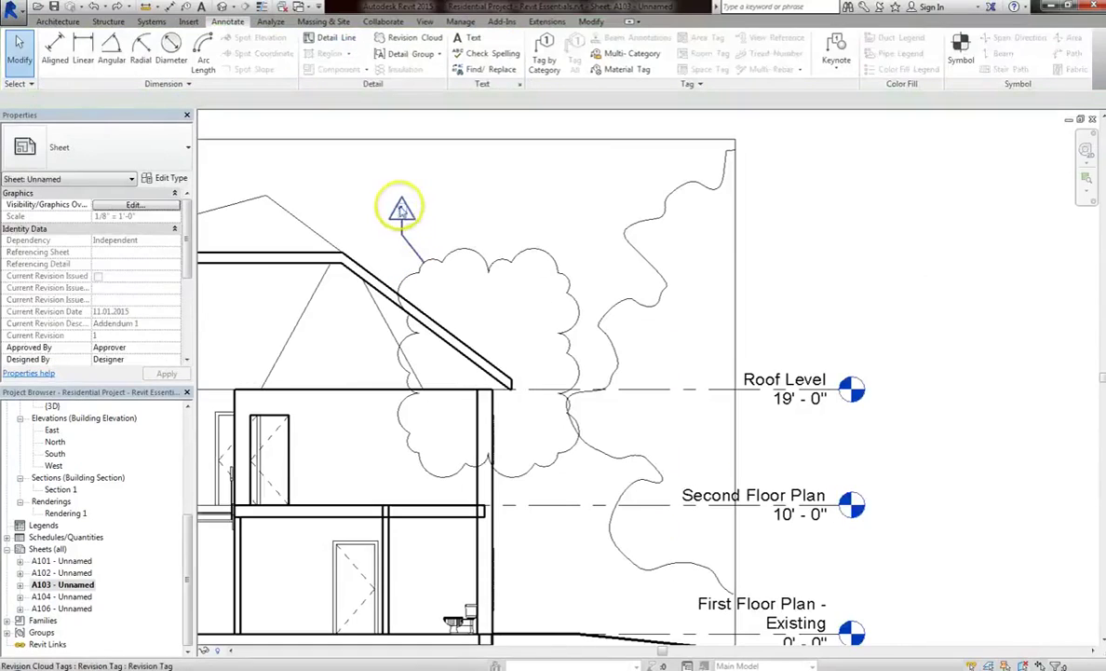
{"action": "left_click", "coordinate": [400, 216]}
{"action": "mouse_move", "coordinate": [400, 217]}
{"action": "left_mouse_down"}
{"action": "mouse_move", "coordinate": [397, 201]}
{"action": "mouse_move", "coordinate": [401, 212]}
{"action": "left_mouse_up"}
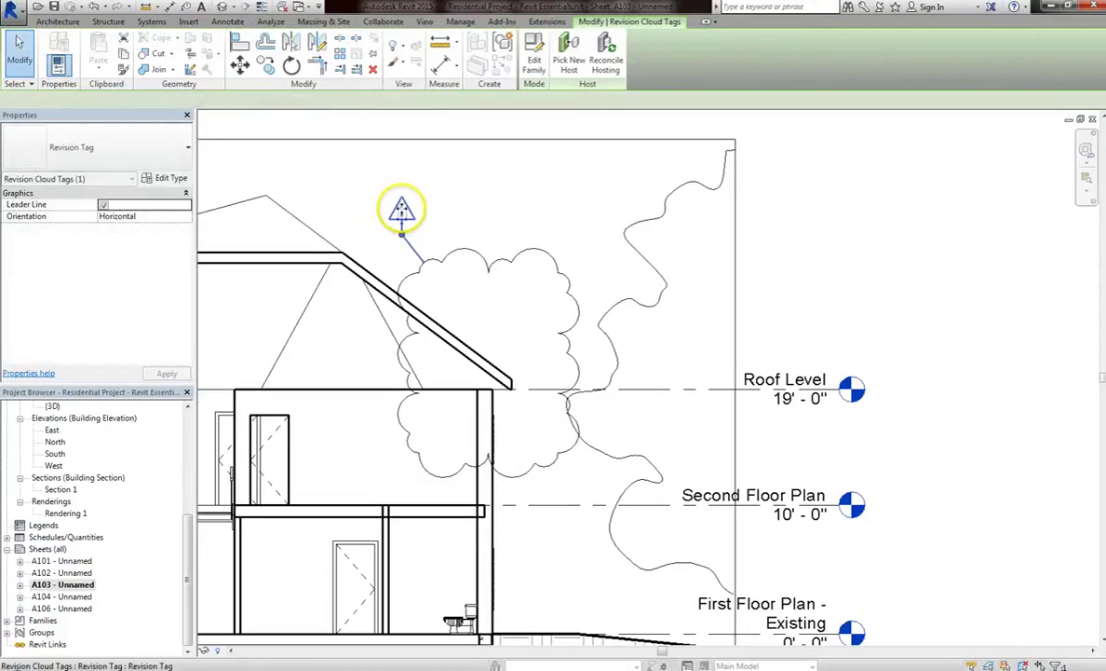
{"action": "left_click", "coordinate": [484, 247]}
{"action": "scroll", "coordinate": [402, 212], "scroll_direction": "up", "scroll_amount": 3}
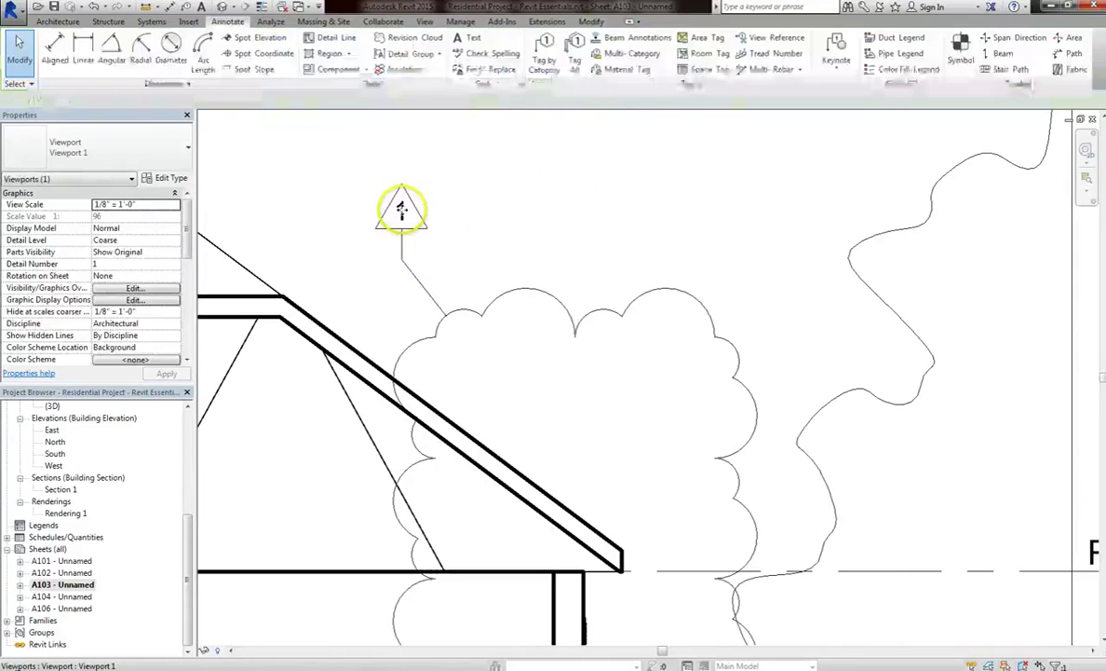
{"action": "left_click", "coordinate": [403, 215]}
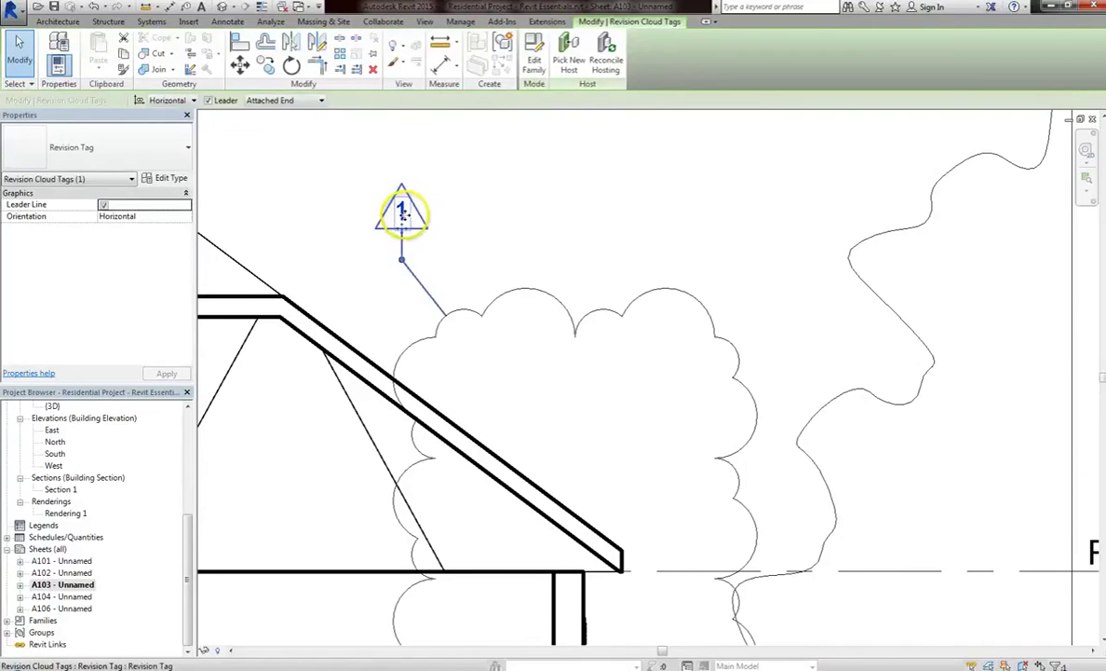
{"action": "key", "text": "Escape"}
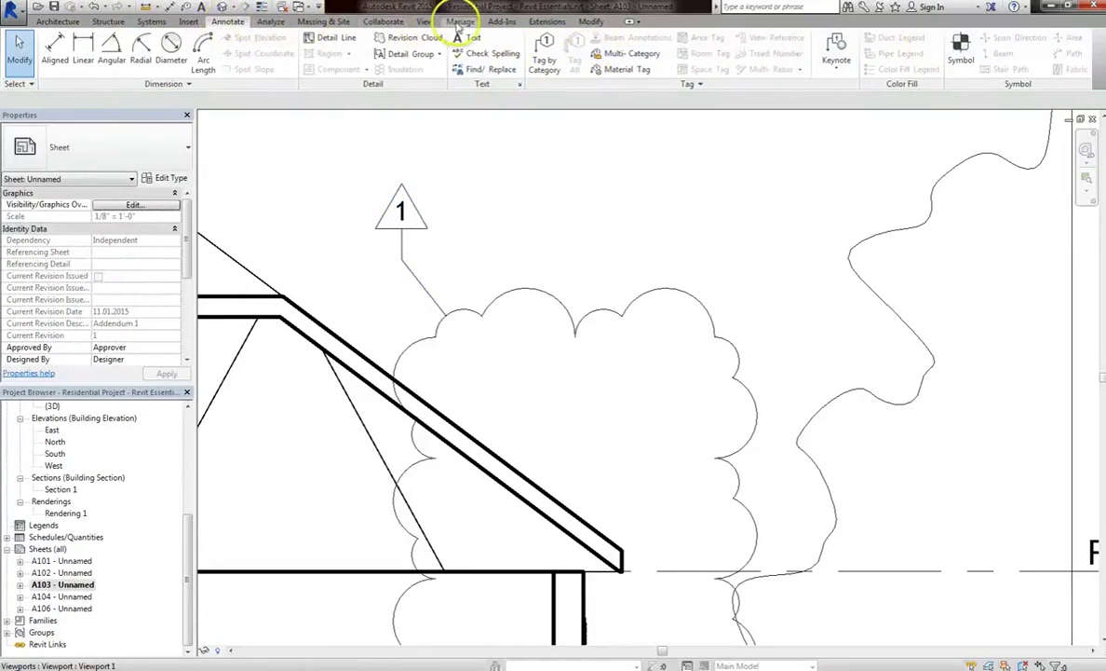
Add Revision 2, dated Date 2, after Addendum 1 in Sheet Issues/Revisions and confirm
{"action": "left_click", "coordinate": [428, 21]}
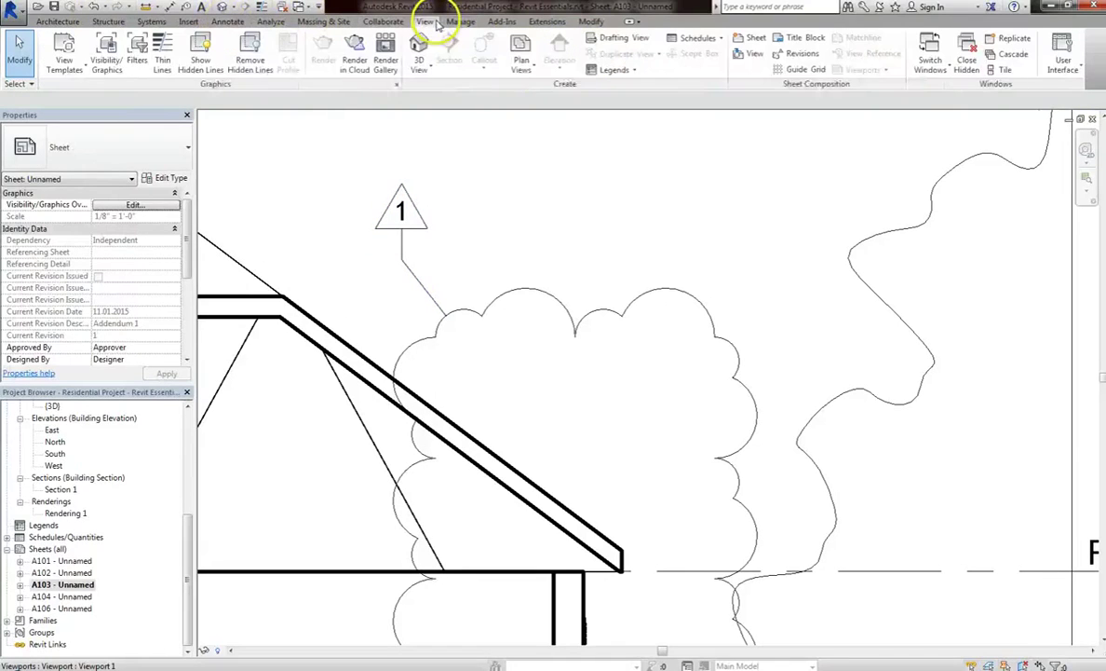
{"action": "left_click", "coordinate": [796, 54]}
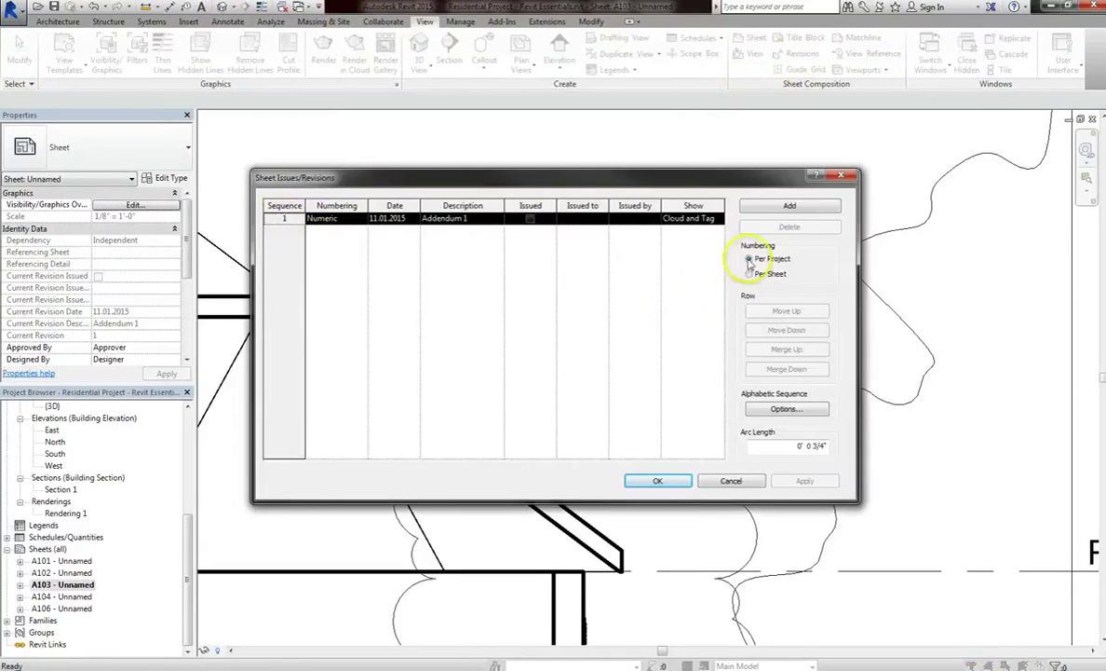
{"action": "left_click", "coordinate": [788, 207]}
{"action": "left_click", "coordinate": [322, 231]}
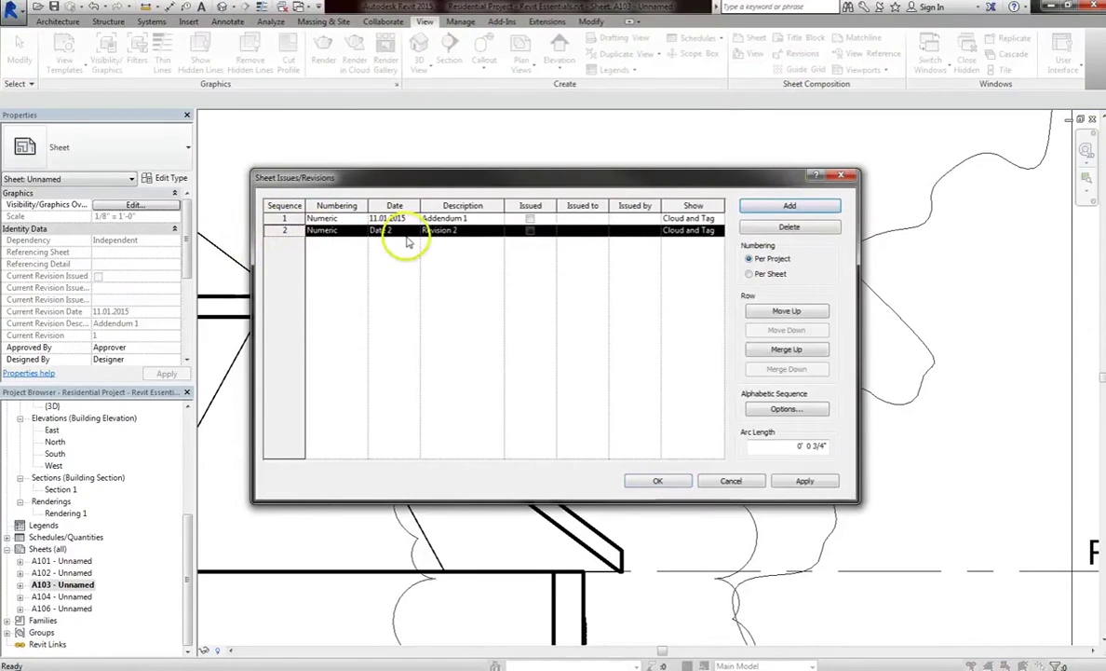
{"action": "left_click", "coordinate": [278, 219]}
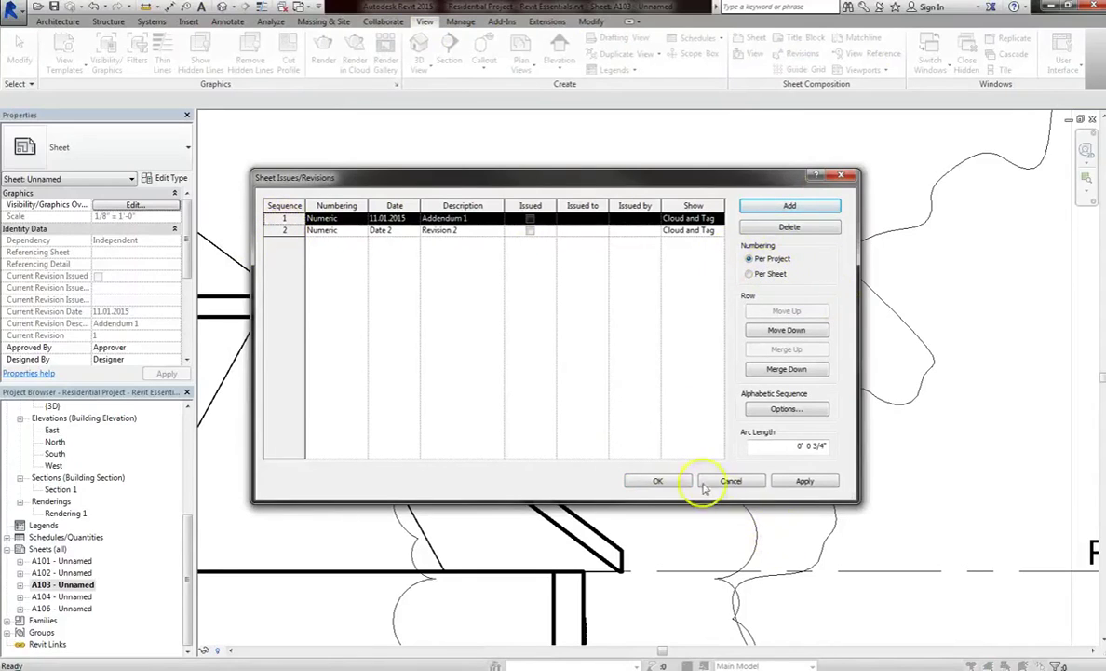
{"action": "left_click", "coordinate": [660, 481]}
{"action": "scroll", "coordinate": [617, 308], "scroll_direction": "down", "scroll_amount": 3}
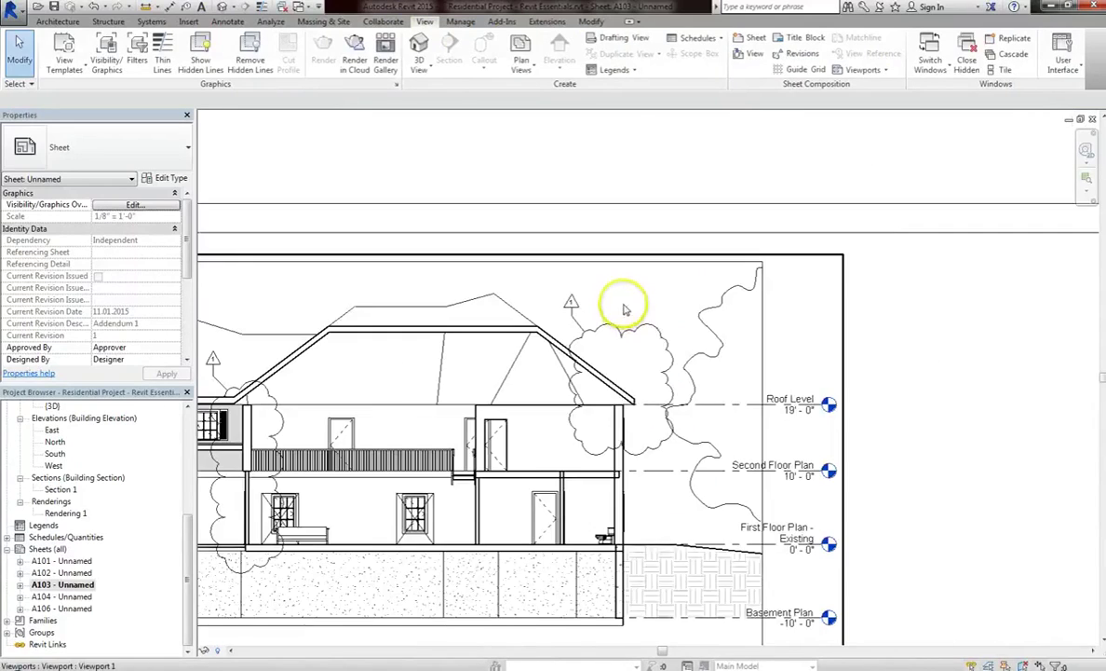
{"action": "scroll", "coordinate": [790, 536], "scroll_direction": "down", "scroll_amount": 2}
{"action": "scroll", "coordinate": [674, 360], "scroll_direction": "down", "scroll_amount": 2}
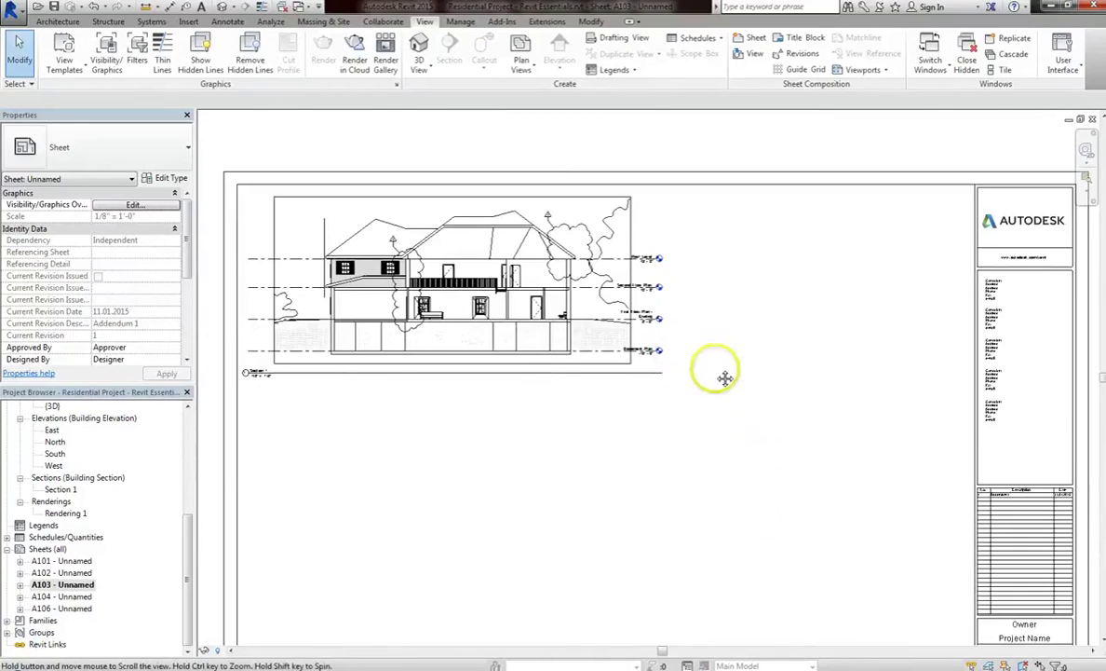